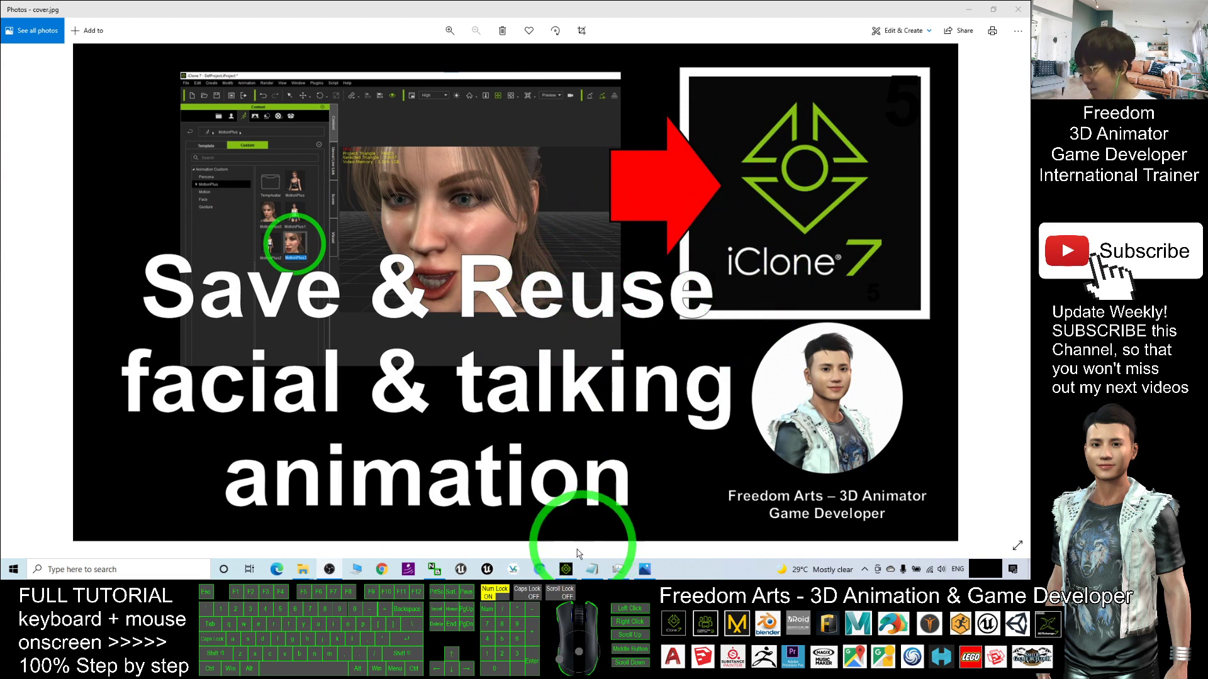
{"action": "left_click", "coordinate": [565, 569]}
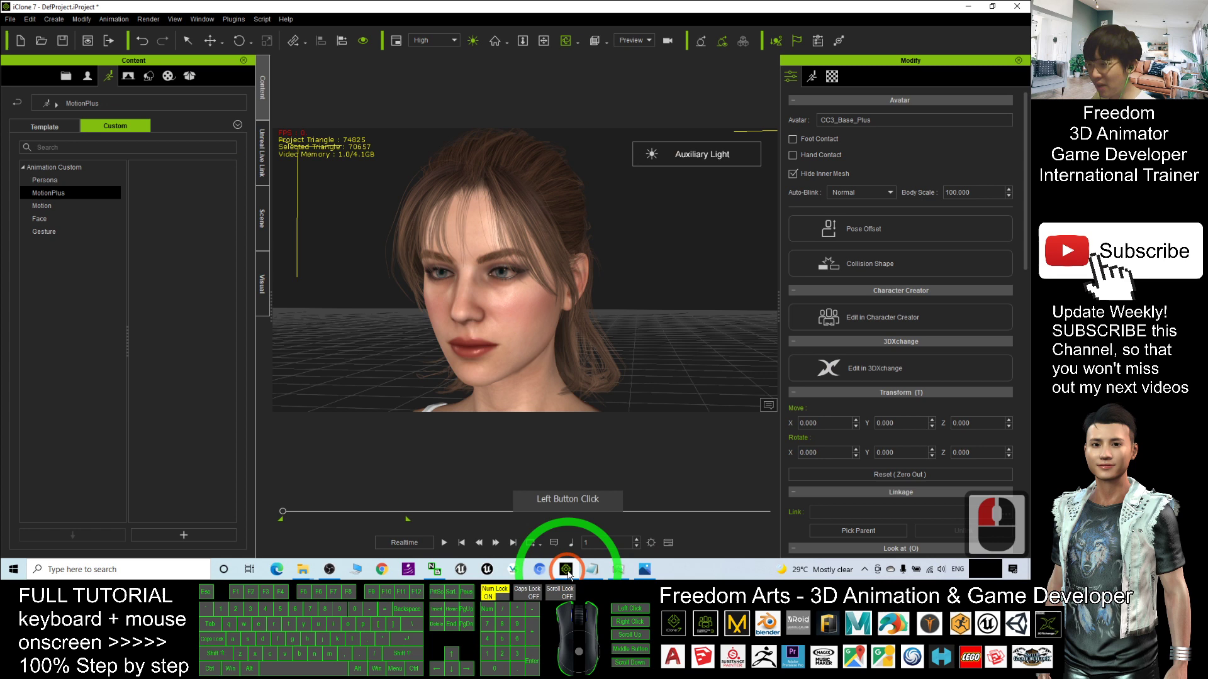
{"action": "scroll", "coordinate": [575, 250], "scroll_direction": "down", "scroll_amount": 5}
{"action": "scroll", "coordinate": [574, 250], "scroll_direction": "up", "scroll_amount": 2}
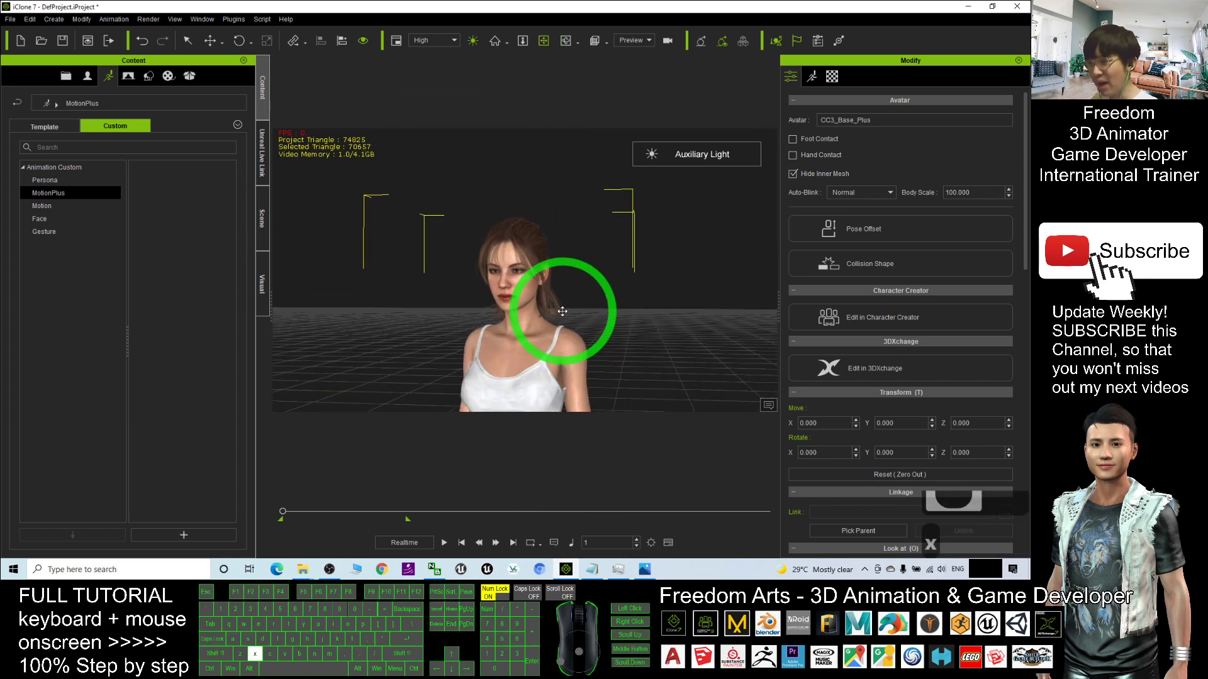
{"action": "mouse_move", "coordinate": [573, 310]}
{"action": "left_mouse_down"}
{"action": "mouse_move", "coordinate": [557, 282]}
{"action": "mouse_move", "coordinate": [585, 292]}
{"action": "left_mouse_up"}
{"action": "scroll", "coordinate": [557, 294], "scroll_direction": "down", "scroll_amount": 6}
{"action": "scroll", "coordinate": [538, 289], "scroll_direction": "down", "scroll_amount": 4}
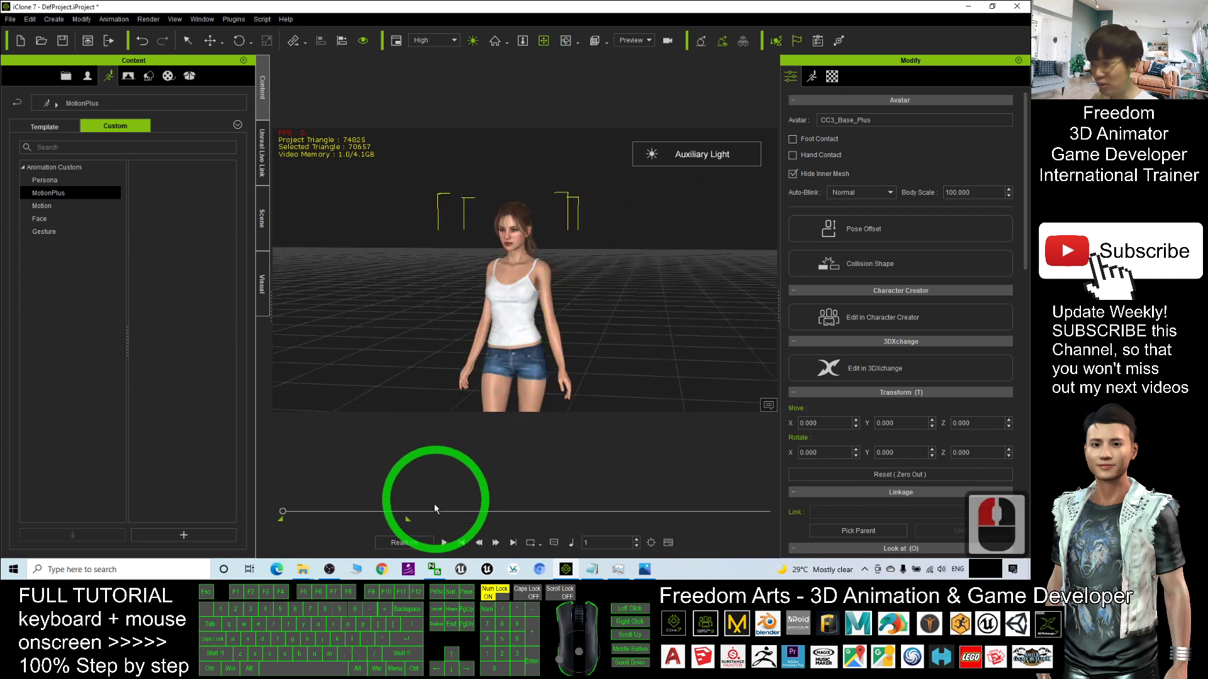
{"action": "left_click", "coordinate": [444, 544]}
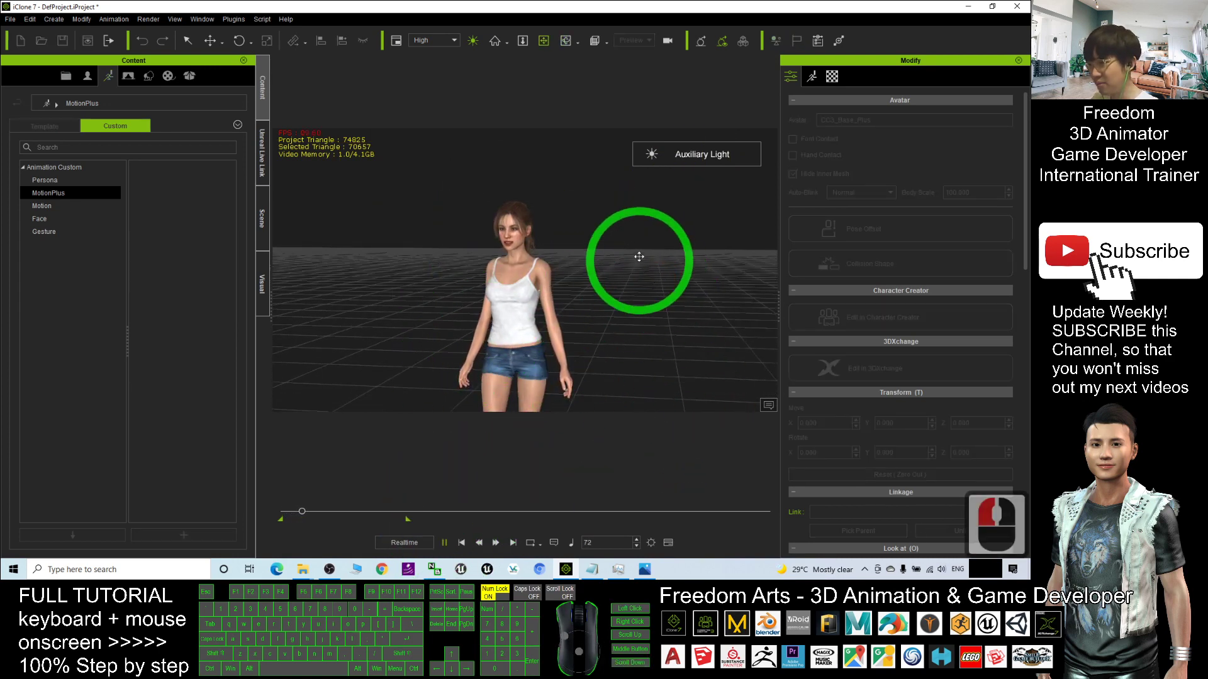
{"action": "scroll", "coordinate": [594, 221], "scroll_direction": "up", "scroll_amount": 5}
{"action": "scroll", "coordinate": [539, 261], "scroll_direction": "up", "scroll_amount": 3}
{"action": "scroll", "coordinate": [566, 323], "scroll_direction": "up", "scroll_amount": 3}
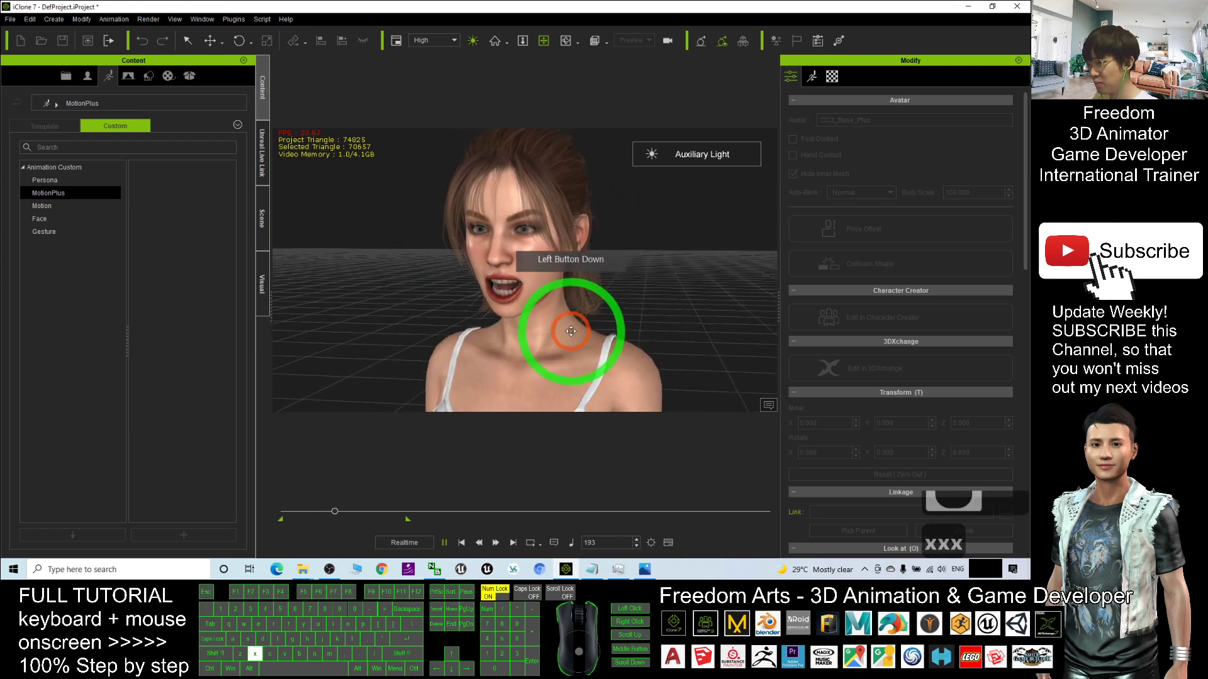
{"action": "left_click", "coordinate": [678, 223]}
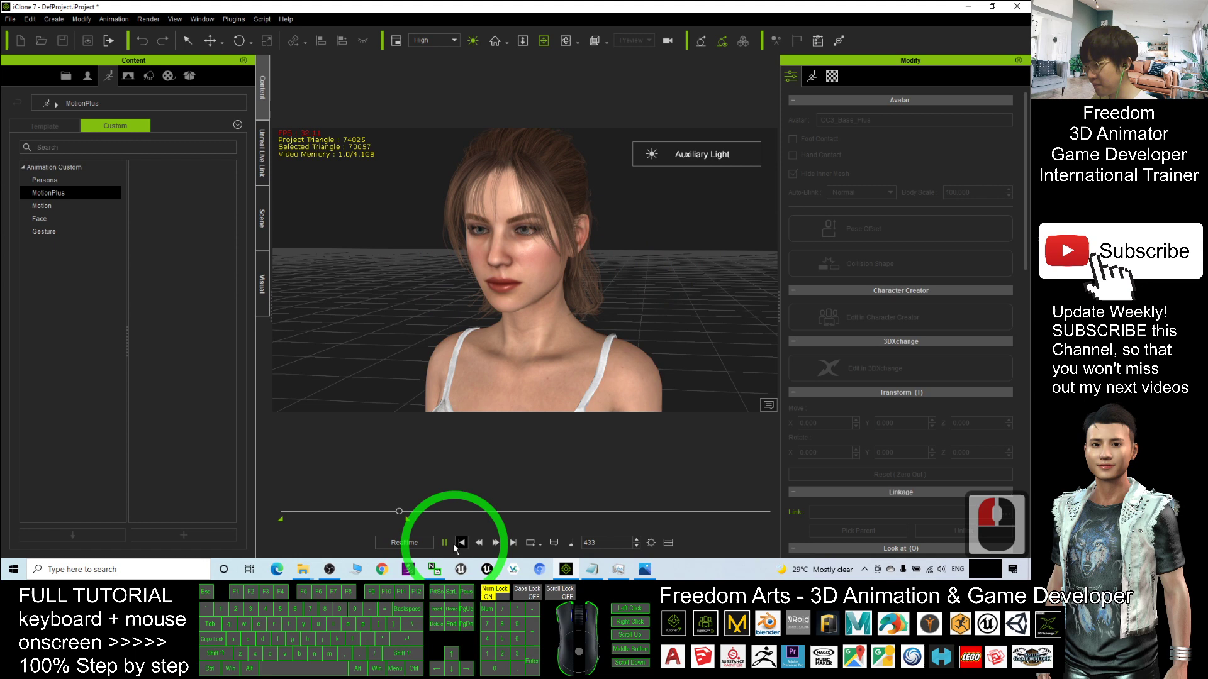
{"action": "mouse_move", "coordinate": [499, 217]}
{"action": "left_mouse_down"}
{"action": "mouse_move", "coordinate": [593, 264]}
{"action": "mouse_move", "coordinate": [580, 242]}
{"action": "left_mouse_up"}
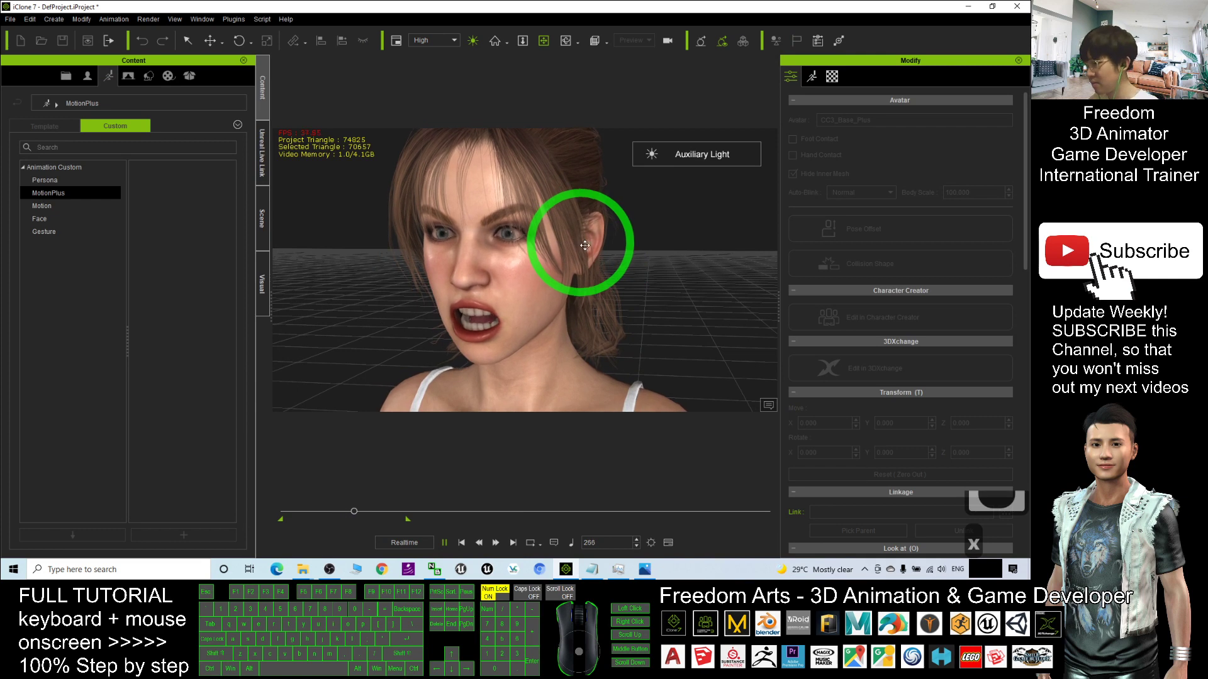
{"action": "left_click", "coordinate": [461, 545]}
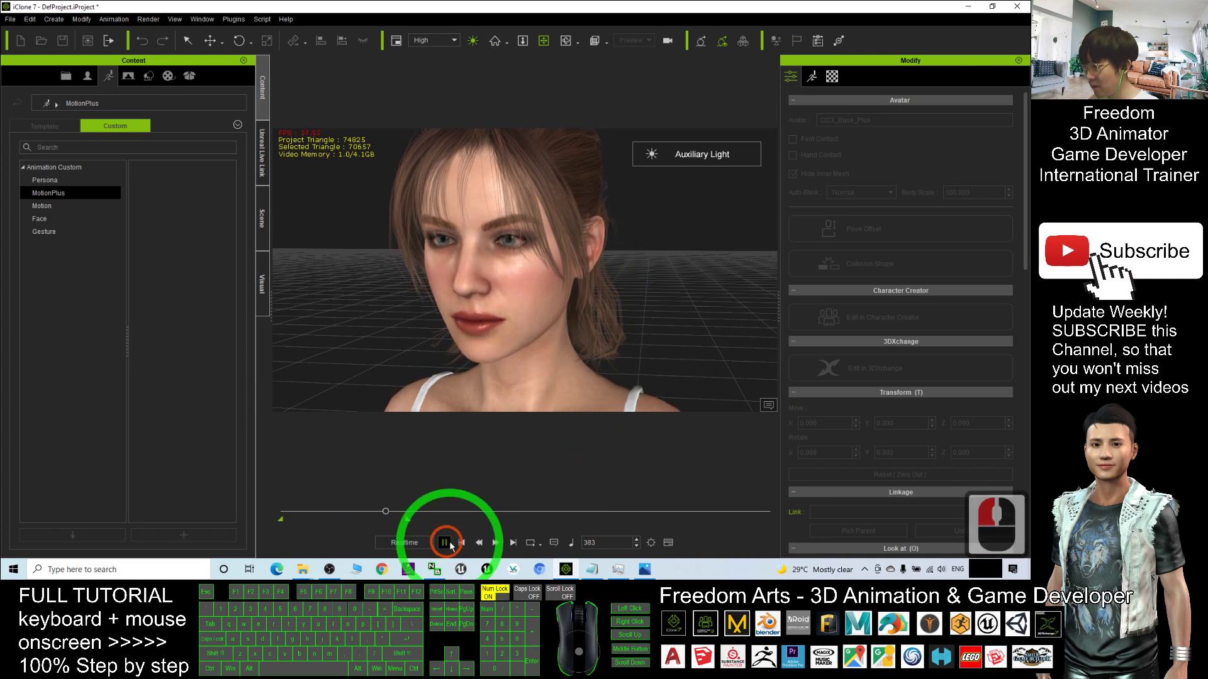
{"action": "left_click", "coordinate": [552, 228]}
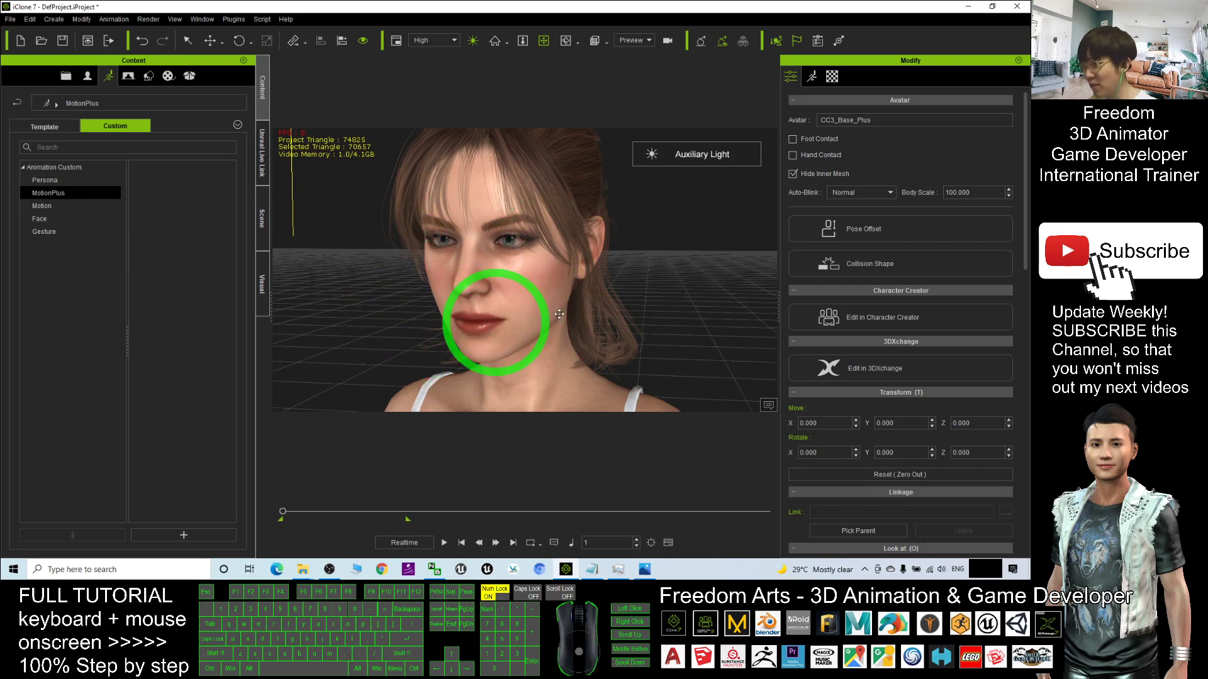
{"action": "scroll", "coordinate": [529, 322], "scroll_direction": "down", "scroll_amount": 5}
{"action": "left_click", "coordinate": [575, 376]}
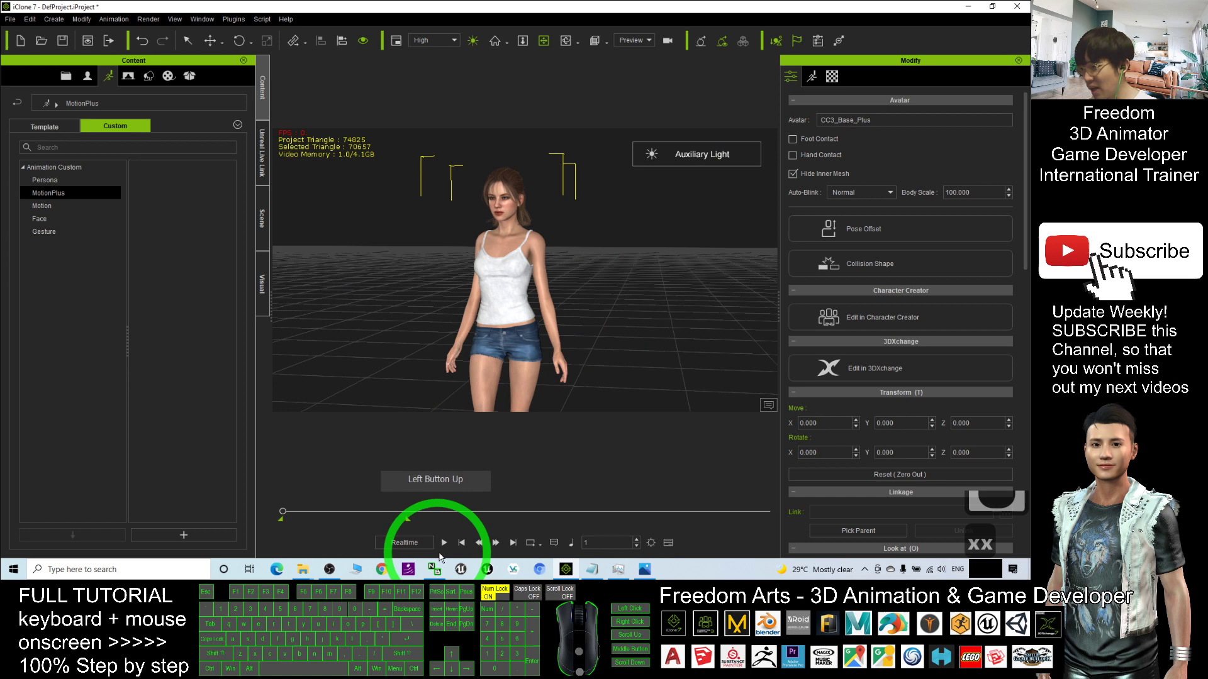
{"action": "scroll", "coordinate": [546, 273], "scroll_direction": "up", "scroll_amount": 4}
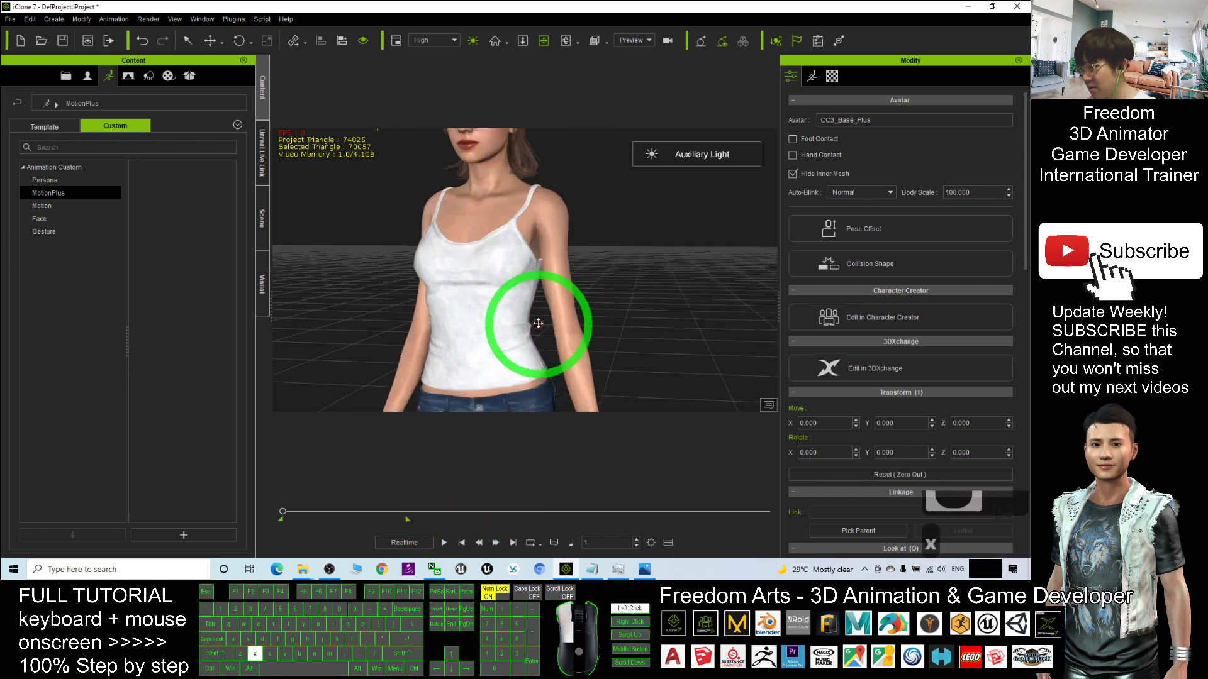
{"action": "left_click", "coordinate": [534, 260]}
{"action": "left_click", "coordinate": [446, 545]}
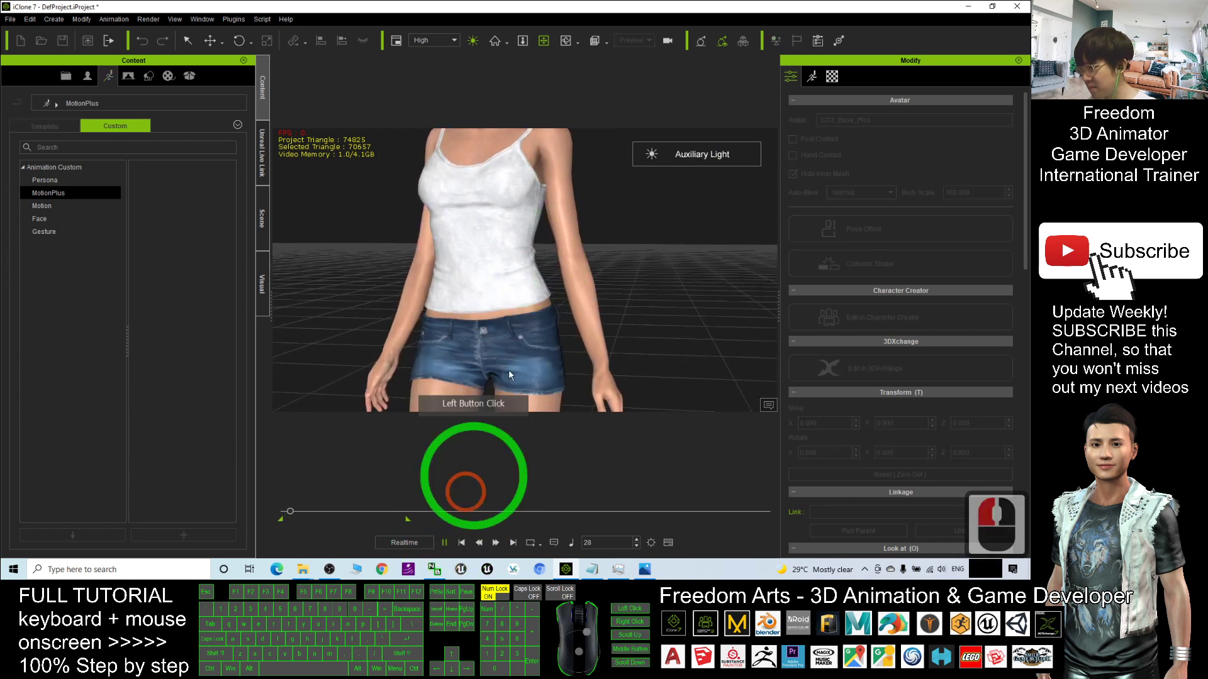
{"action": "left_click", "coordinate": [461, 542]}
{"action": "scroll", "coordinate": [557, 292], "scroll_direction": "down", "scroll_amount": 6}
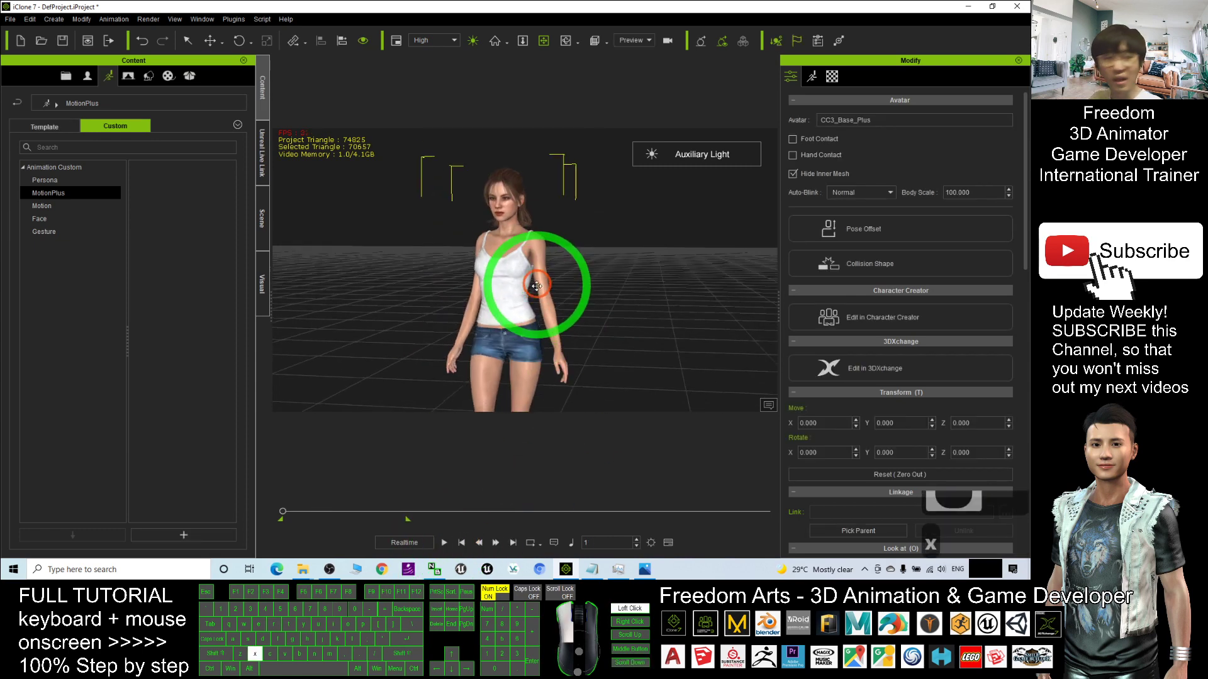
{"action": "left_click_drag", "start_coordinate": [557, 292], "coordinate": [574, 228]}
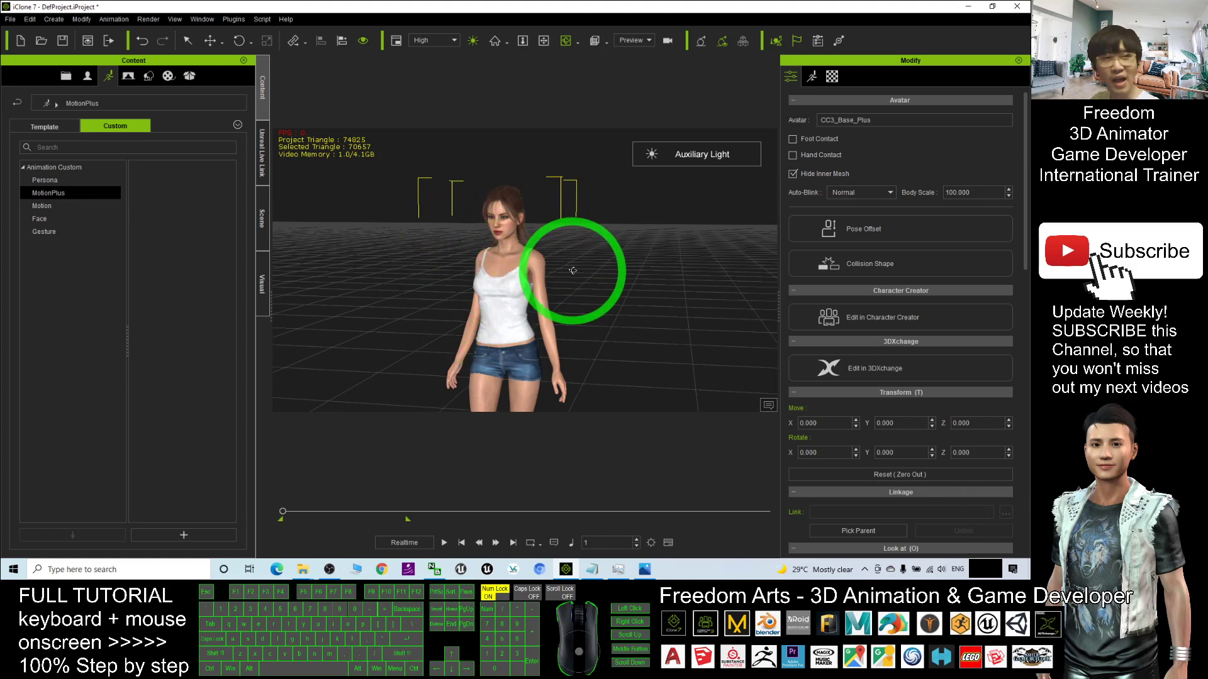
{"action": "scroll", "coordinate": [500, 208], "scroll_direction": "up", "scroll_amount": 4}
{"action": "scroll", "coordinate": [513, 229], "scroll_direction": "up", "scroll_amount": 2}
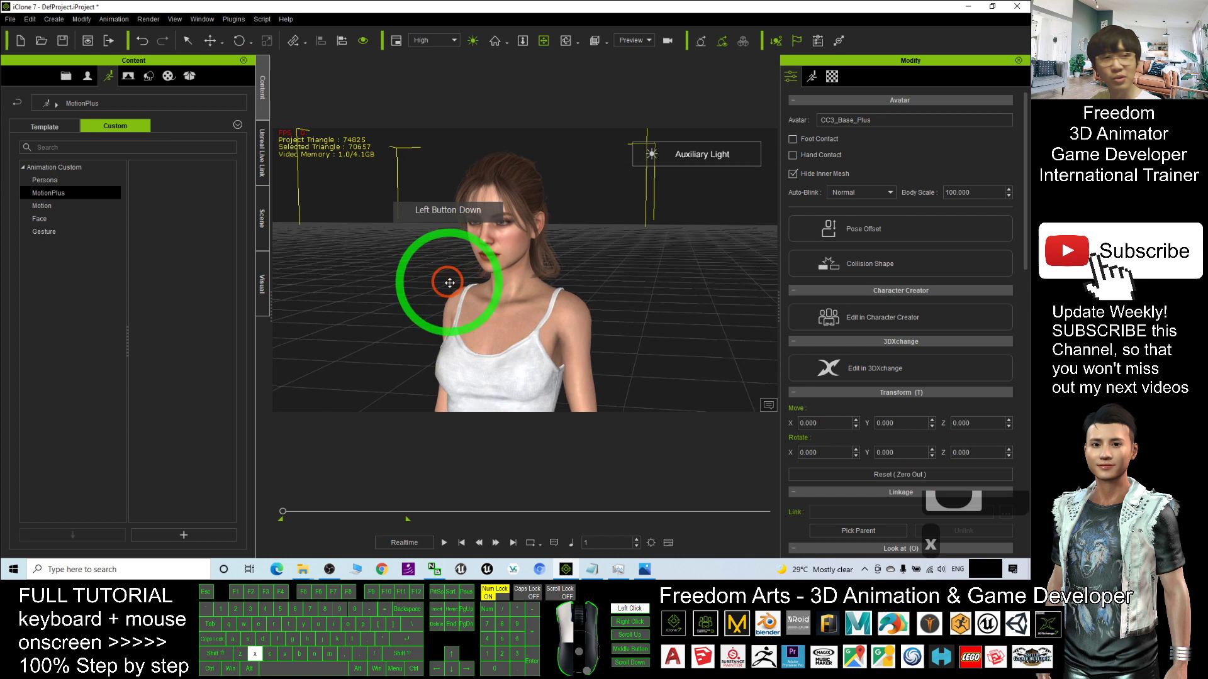
{"action": "mouse_move", "coordinate": [440, 278]}
{"action": "left_mouse_down"}
{"action": "mouse_move", "coordinate": [536, 276]}
{"action": "mouse_move", "coordinate": [518, 288]}
{"action": "mouse_move", "coordinate": [486, 267]}
{"action": "mouse_move", "coordinate": [489, 278]}
{"action": "left_mouse_up"}
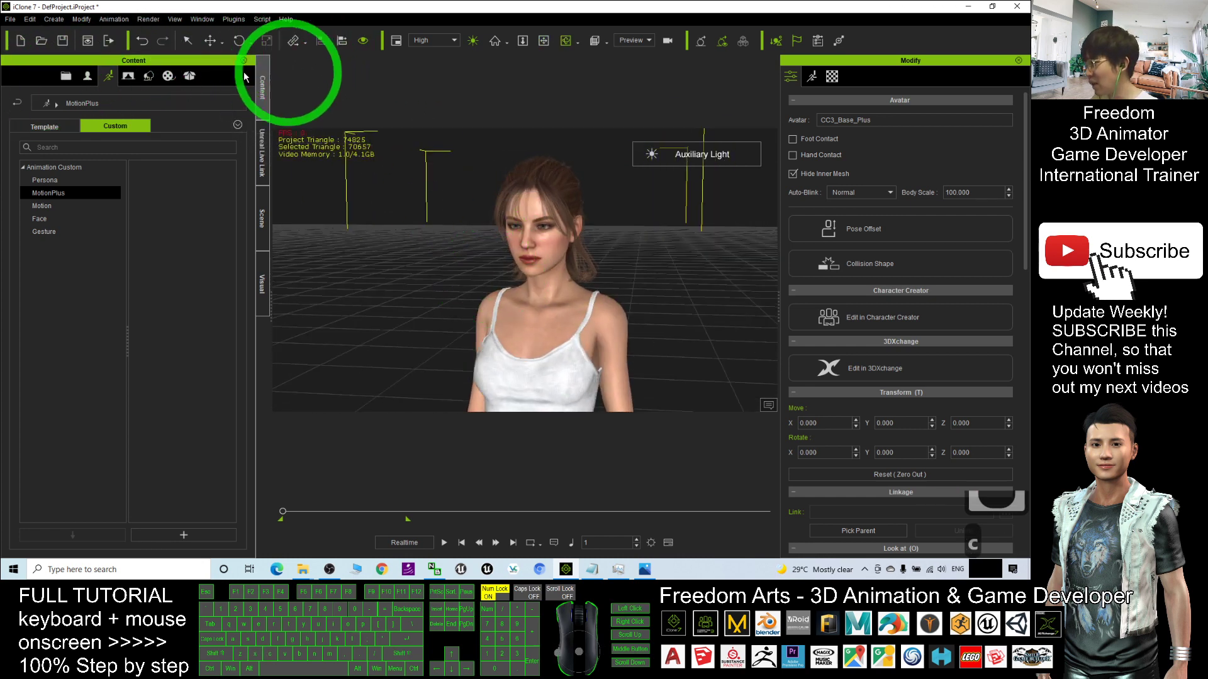
{"action": "left_click", "coordinate": [65, 75]}
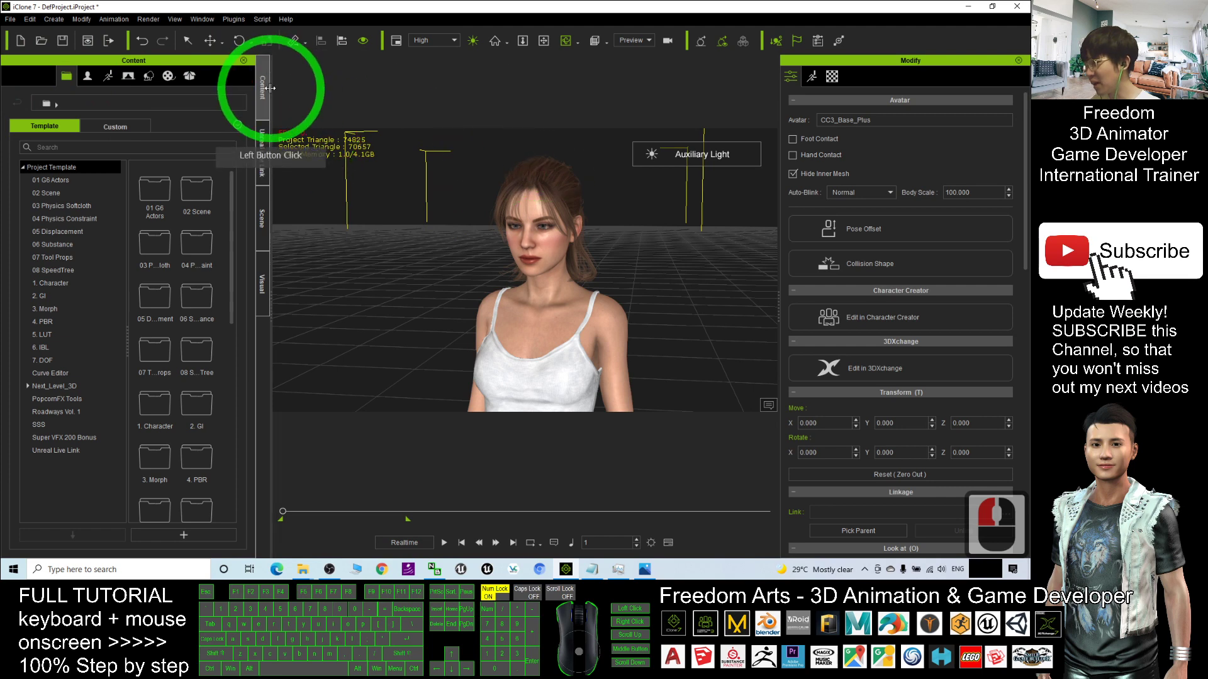
{"action": "left_click_drag", "start_coordinate": [531, 195], "coordinate": [513, 270]}
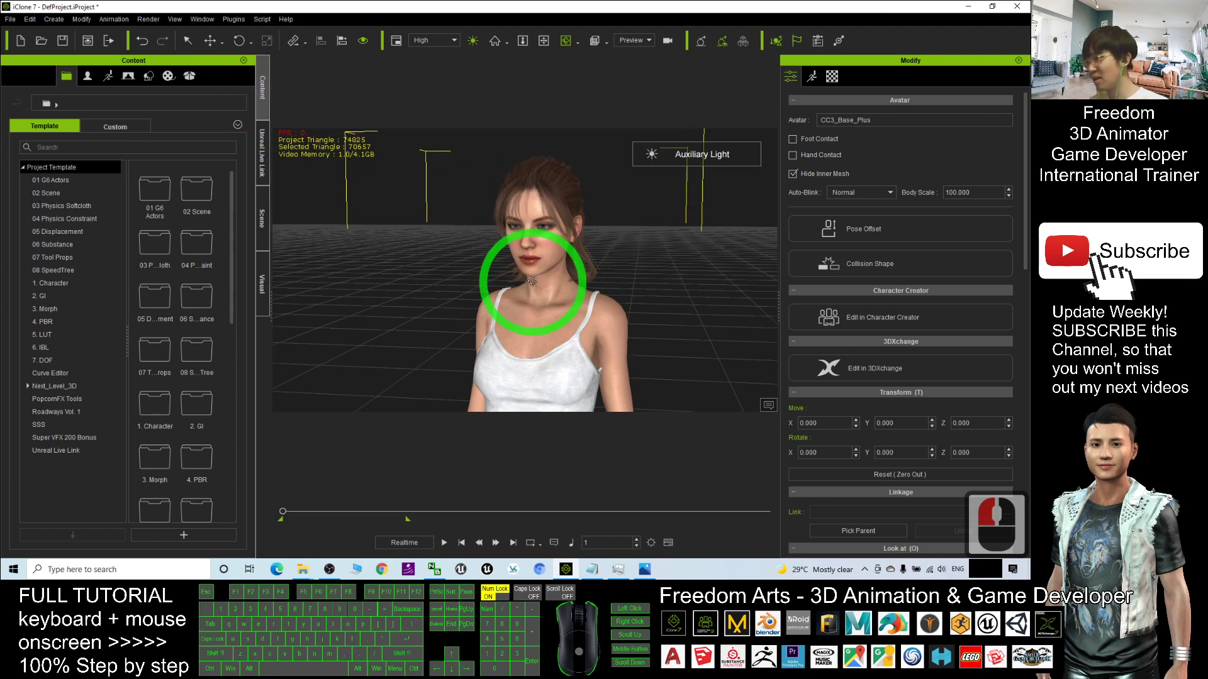
{"action": "scroll", "coordinate": [533, 264], "scroll_direction": "up", "scroll_amount": 2}
{"action": "scroll", "coordinate": [566, 208], "scroll_direction": "up", "scroll_amount": 1}
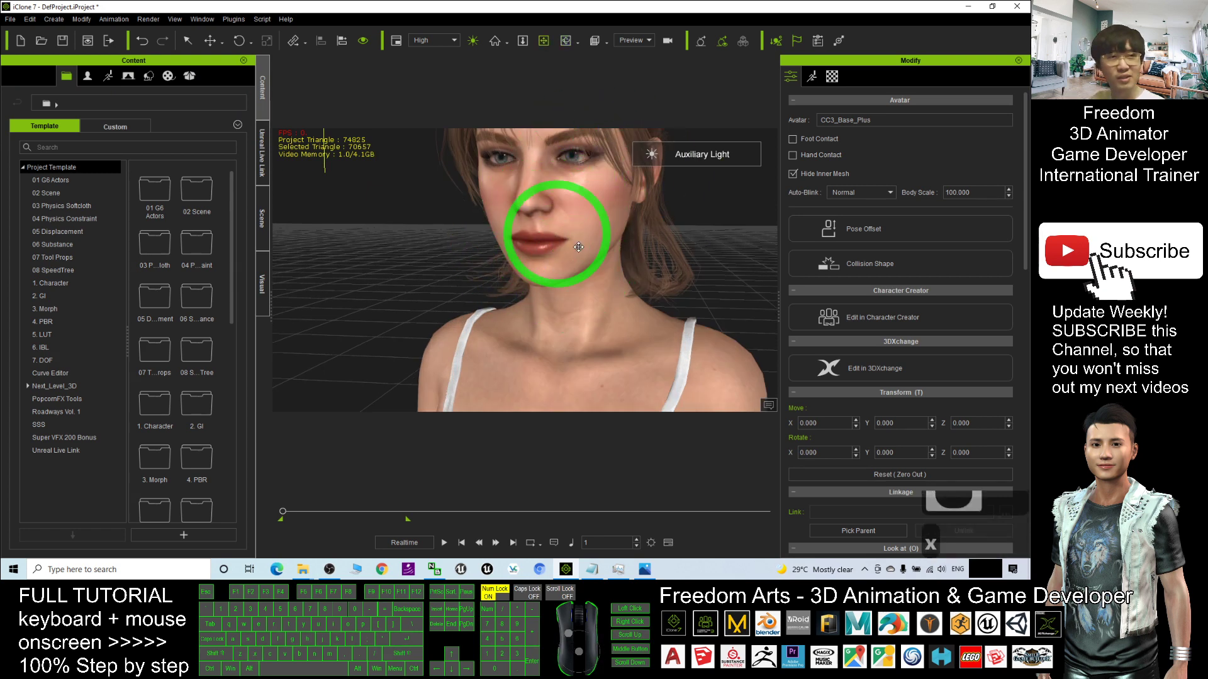
{"action": "scroll", "coordinate": [556, 244], "scroll_direction": "down", "scroll_amount": 7}
{"action": "scroll", "coordinate": [528, 261], "scroll_direction": "up", "scroll_amount": 5}
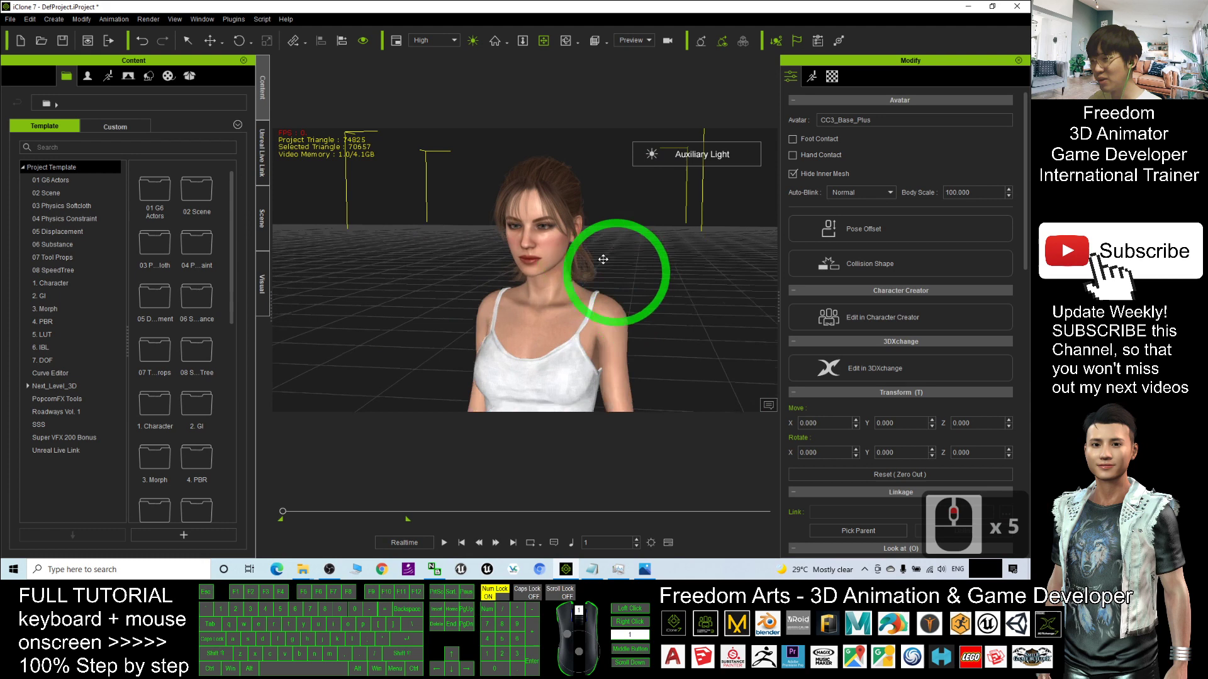
{"action": "scroll", "coordinate": [614, 270], "scroll_direction": "up", "scroll_amount": 2}
{"action": "scroll", "coordinate": [416, 204], "scroll_direction": "down", "scroll_amount": 2}
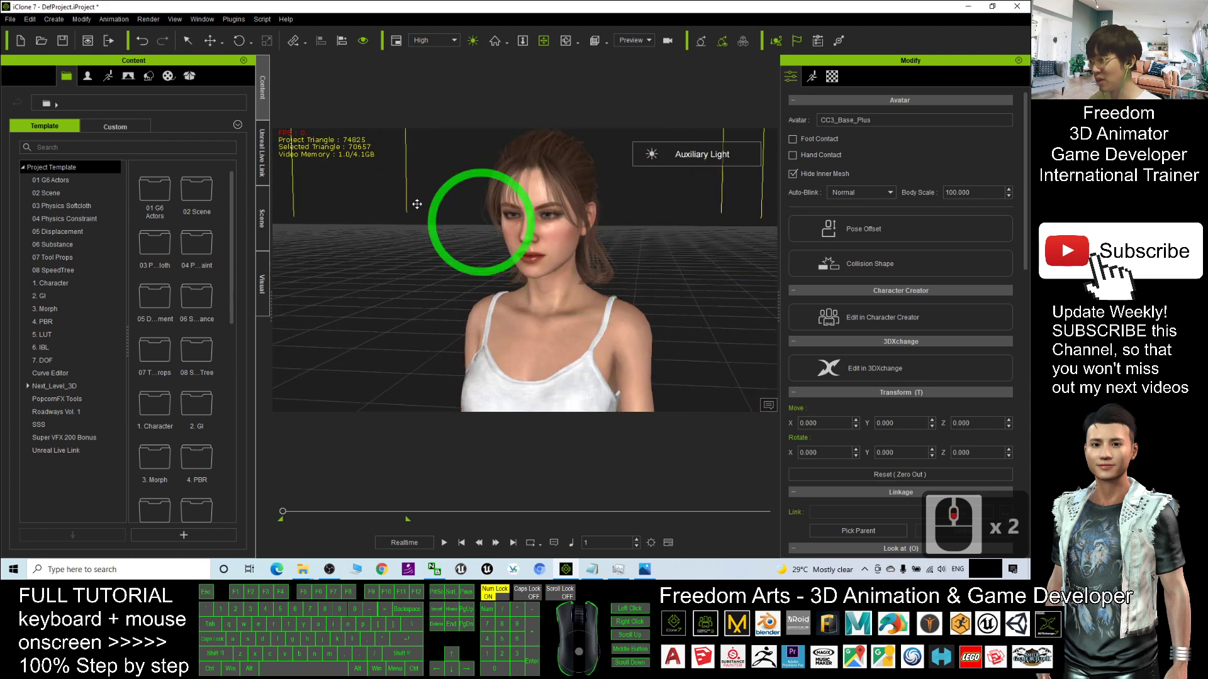
{"action": "left_click", "coordinate": [109, 80]}
{"action": "left_click", "coordinate": [108, 79]}
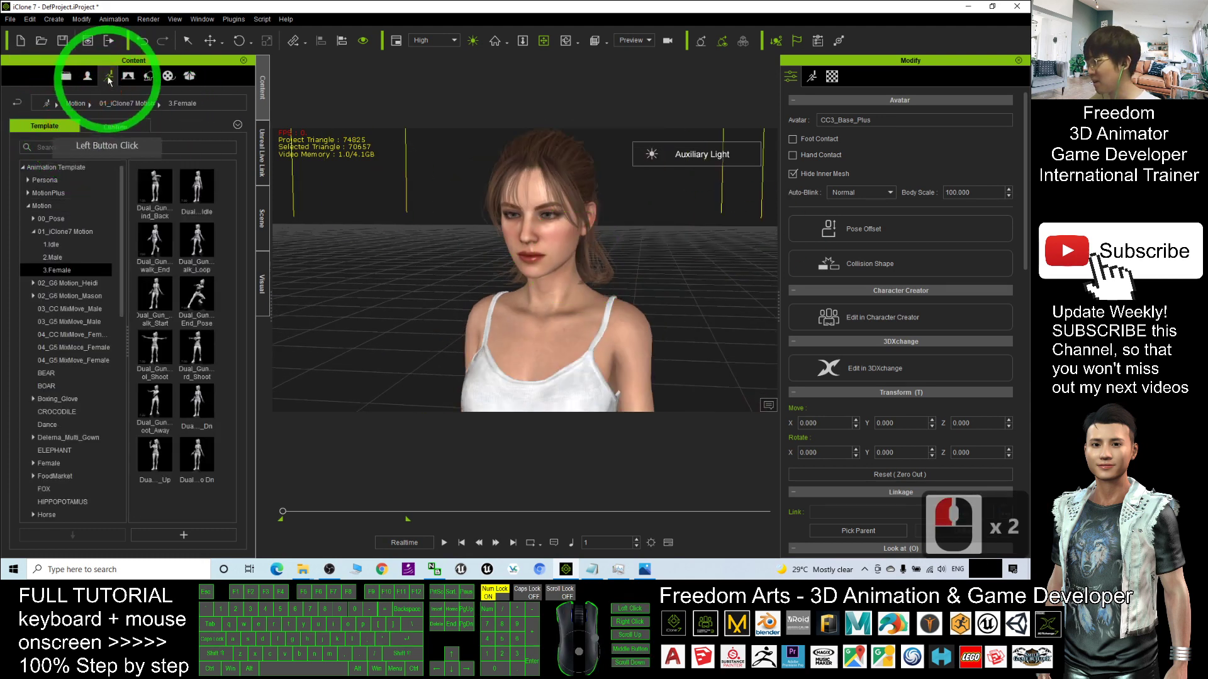
{"action": "left_click", "coordinate": [109, 127]}
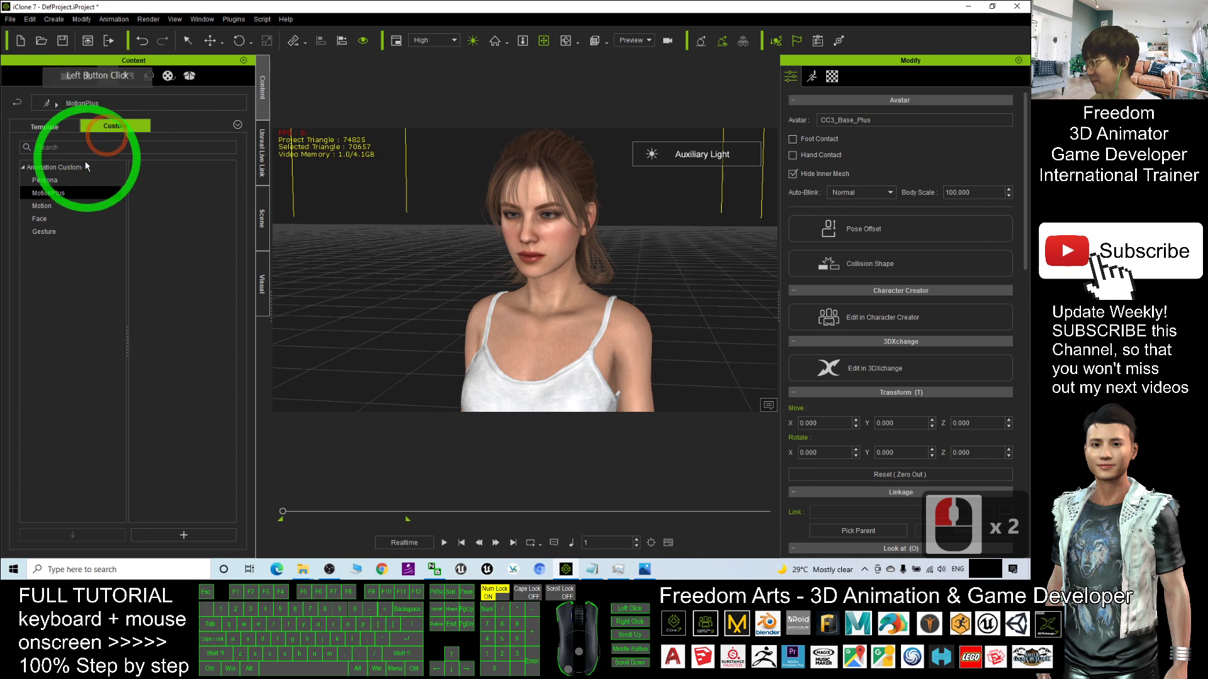
{"action": "left_click", "coordinate": [52, 193]}
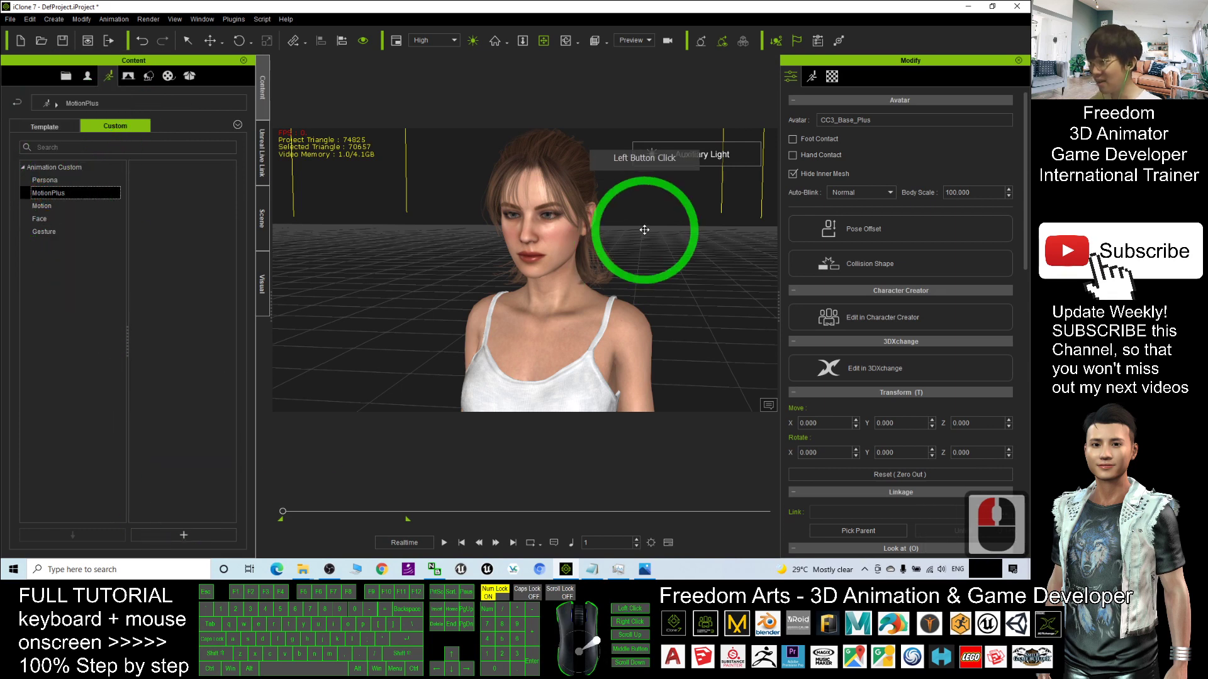
{"action": "scroll", "coordinate": [643, 229], "scroll_direction": "up", "scroll_amount": 3}
{"action": "scroll", "coordinate": [623, 274], "scroll_direction": "down", "scroll_amount": 1}
{"action": "left_click_drag", "start_coordinate": [566, 324], "coordinate": [183, 535]}
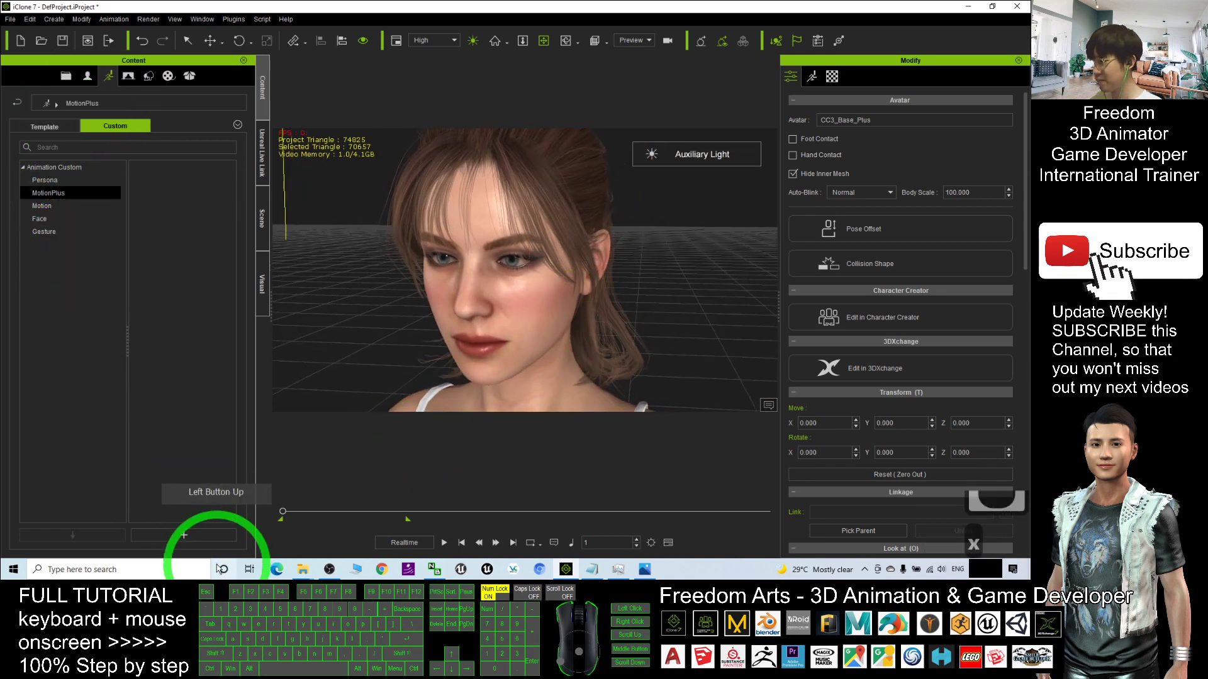
Step: Add the current facial, talking and body animation as a new custom MotionPlus item and select it
{"action": "left_click", "coordinate": [183, 536]}
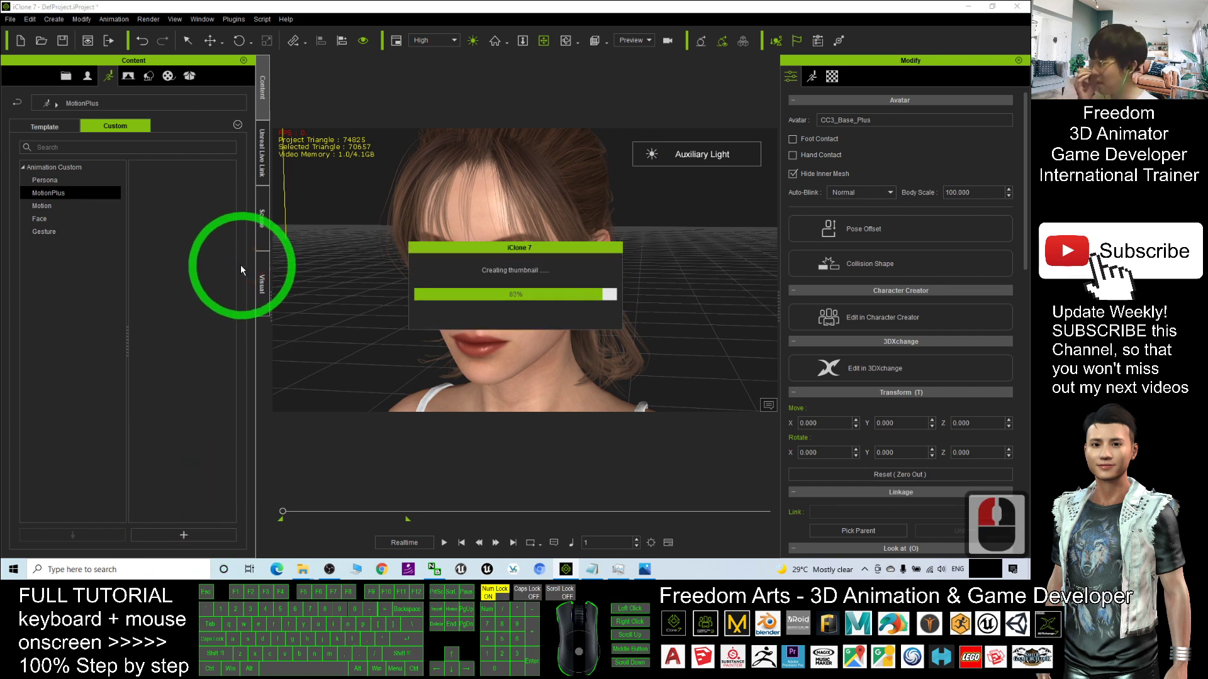
{"action": "left_click", "coordinate": [176, 193]}
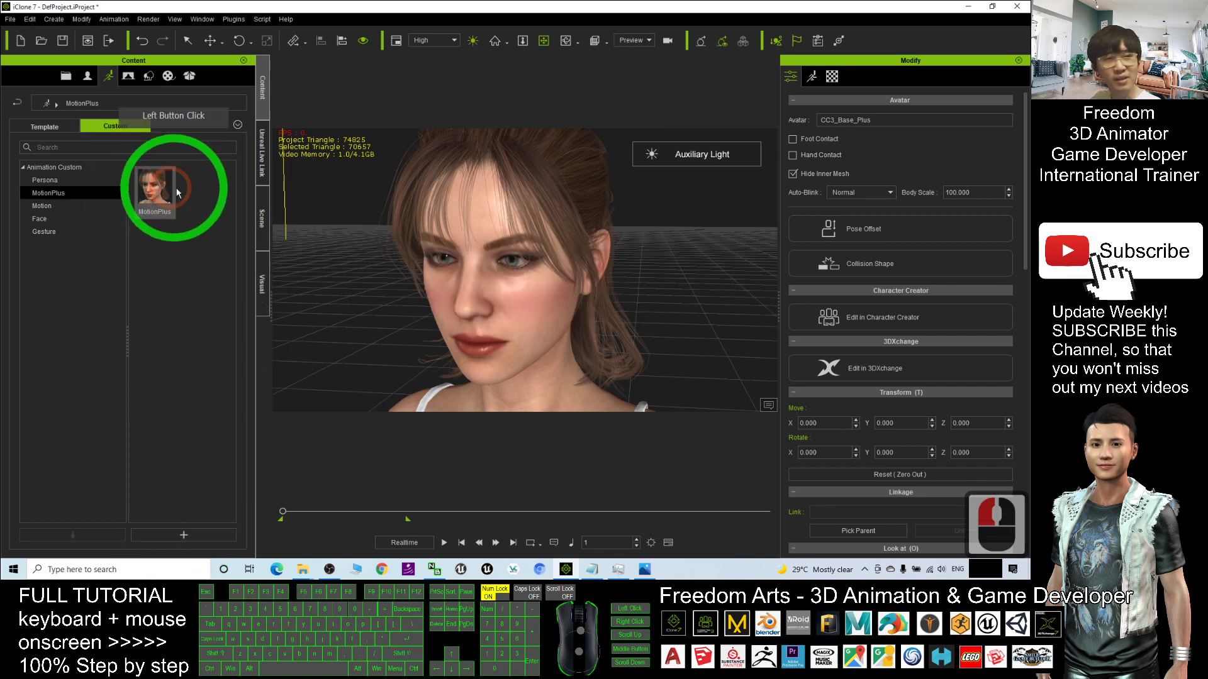
{"action": "scroll", "coordinate": [476, 232], "scroll_direction": "down", "scroll_amount": 5}
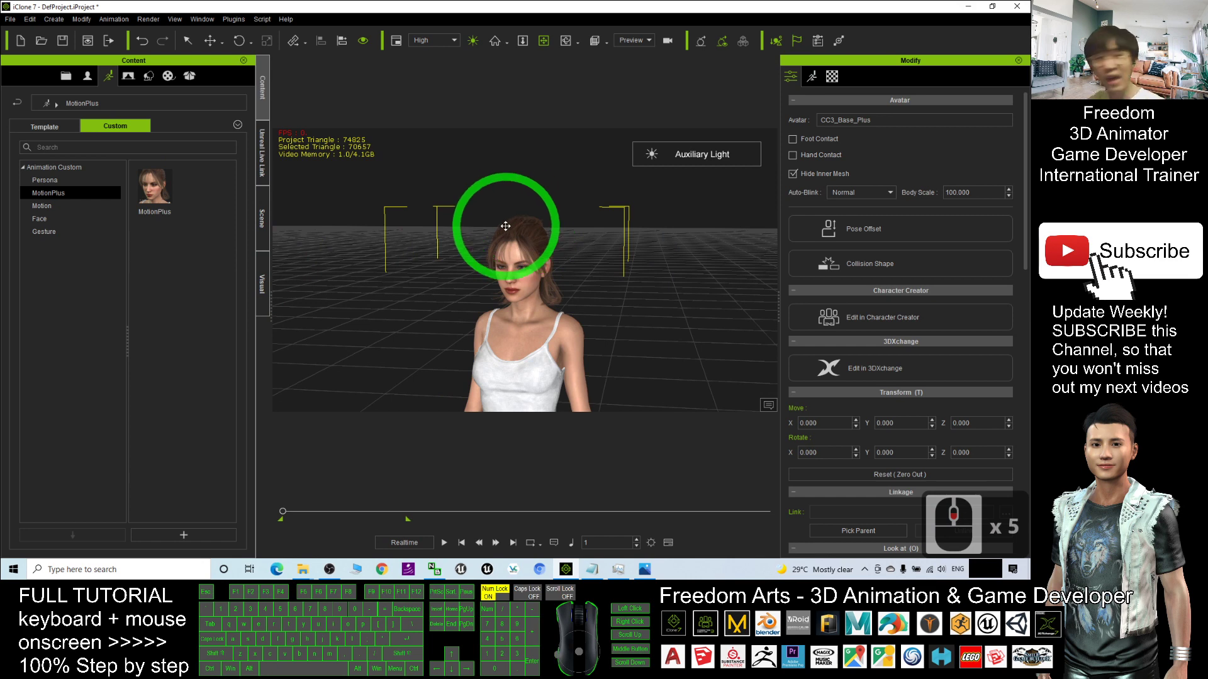
{"action": "scroll", "coordinate": [504, 228], "scroll_direction": "up", "scroll_amount": 5}
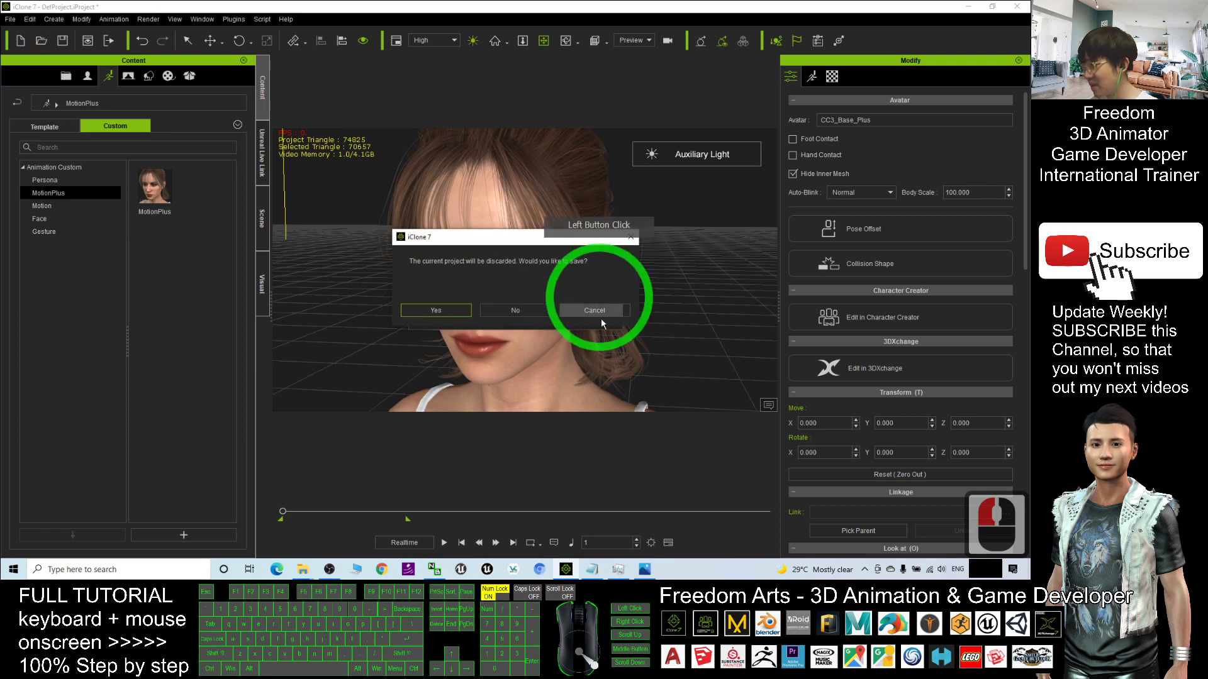
Step: Start a new empty project without saving the current scene
{"action": "left_click", "coordinate": [510, 311]}
{"action": "left_click", "coordinate": [606, 293]}
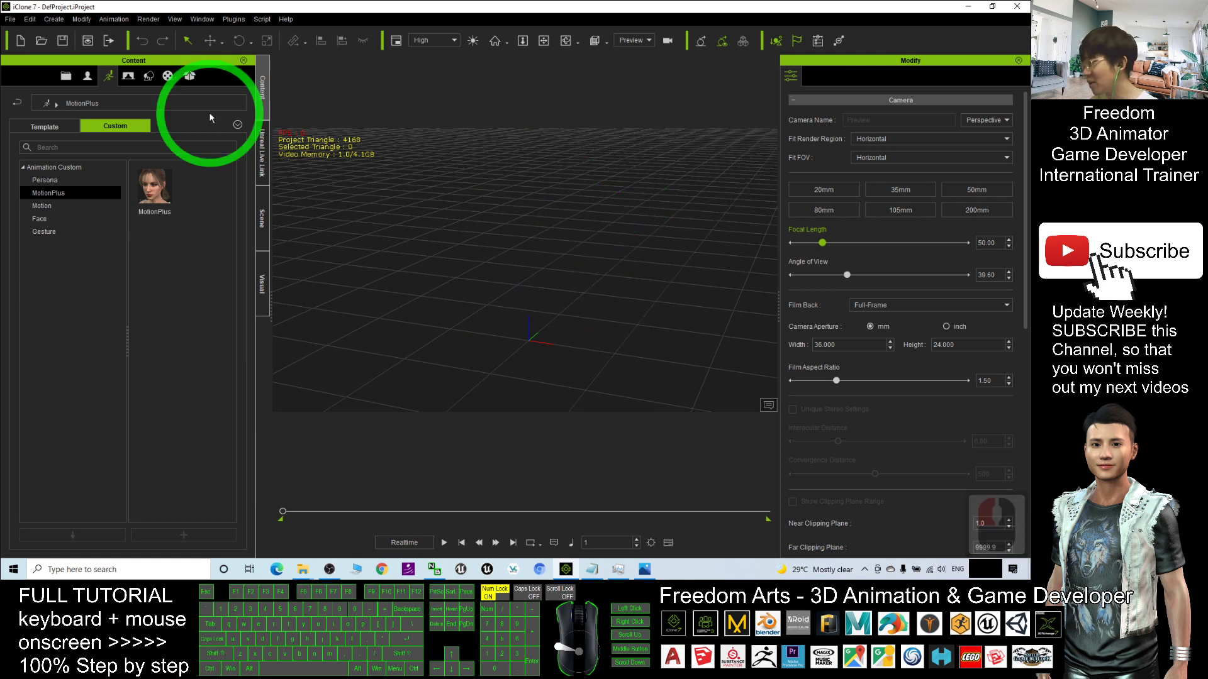
Step: Place Natalie from Avatar > 00_CC Character into the scene and orbit her to face the camera
{"action": "left_click", "coordinate": [88, 77]}
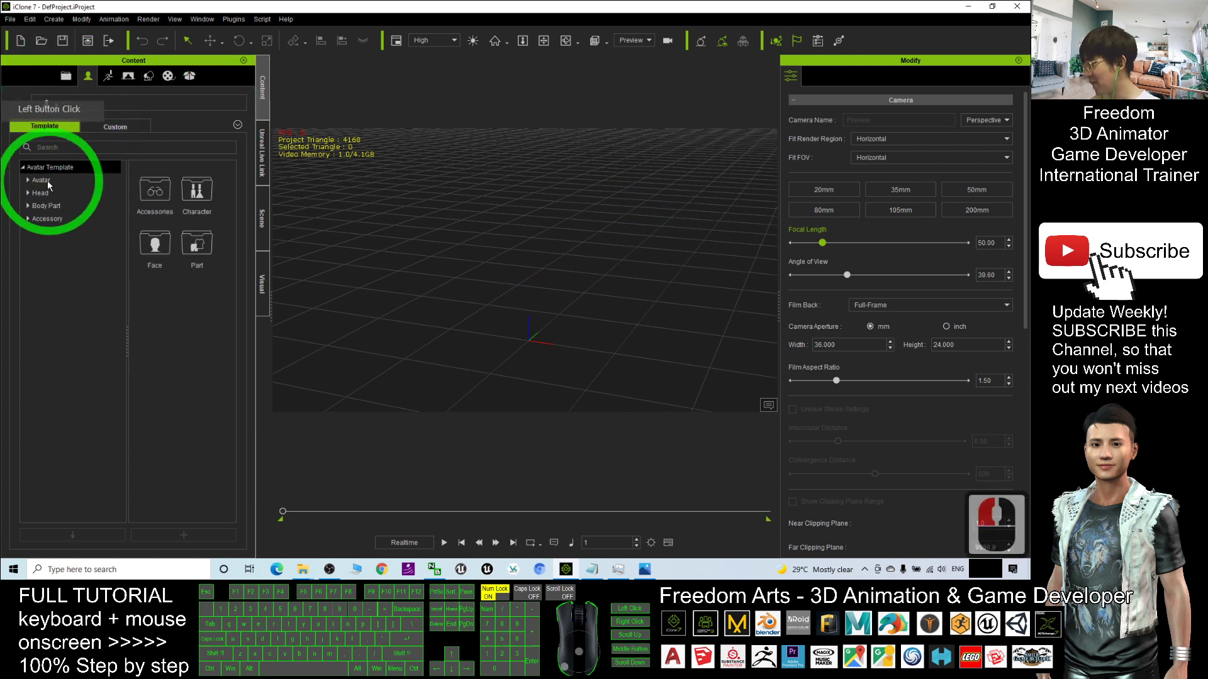
{"action": "left_click", "coordinate": [30, 179]}
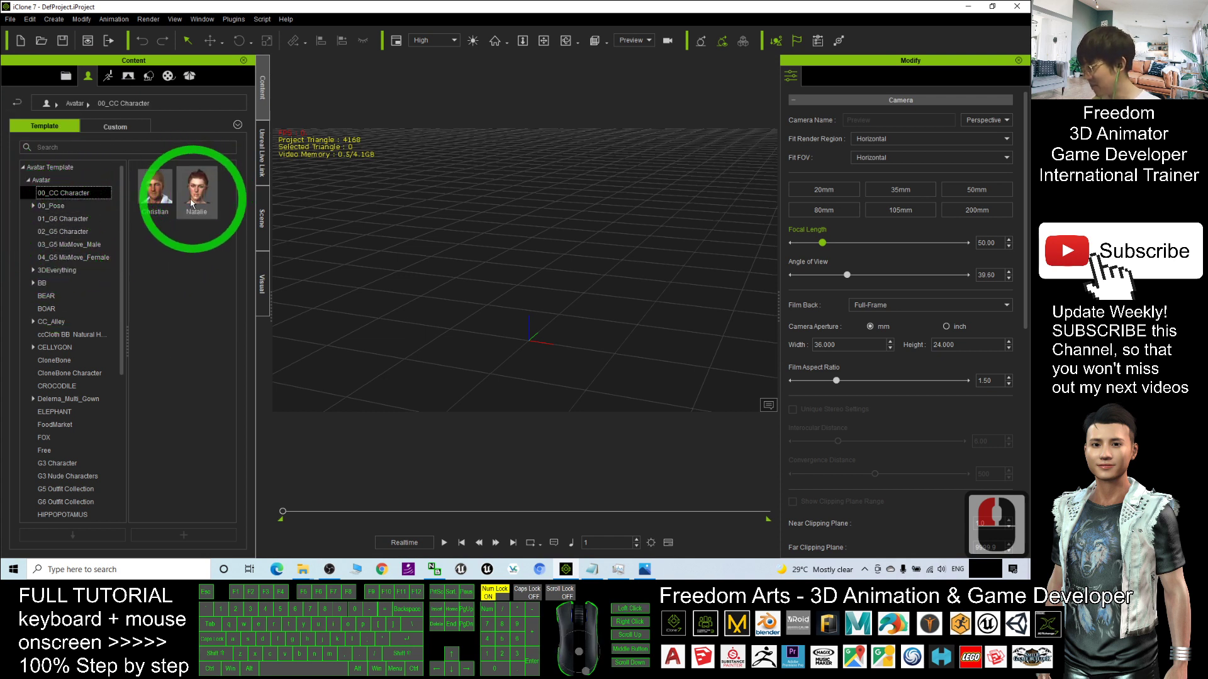
{"action": "left_click_drag", "start_coordinate": [198, 201], "coordinate": [526, 324]}
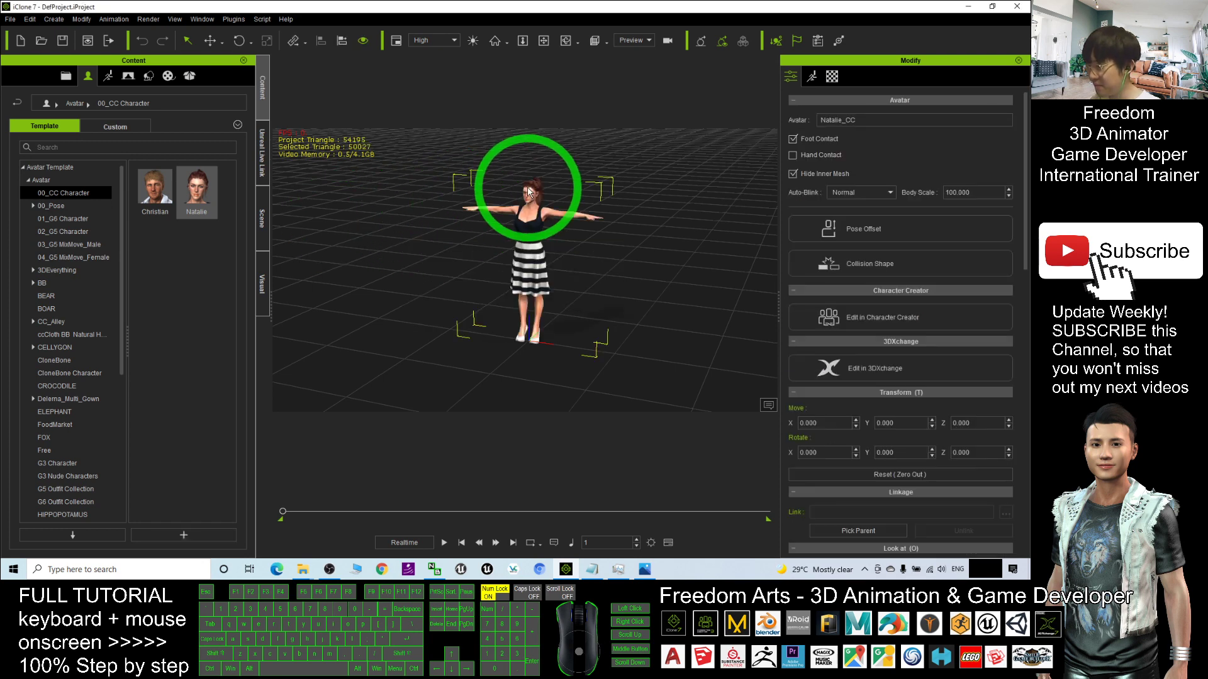
{"action": "scroll", "coordinate": [567, 175], "scroll_direction": "up", "scroll_amount": 9}
{"action": "scroll", "coordinate": [595, 193], "scroll_direction": "up", "scroll_amount": 6}
{"action": "scroll", "coordinate": [566, 265], "scroll_direction": "down", "scroll_amount": 5}
{"action": "left_click", "coordinate": [539, 346]}
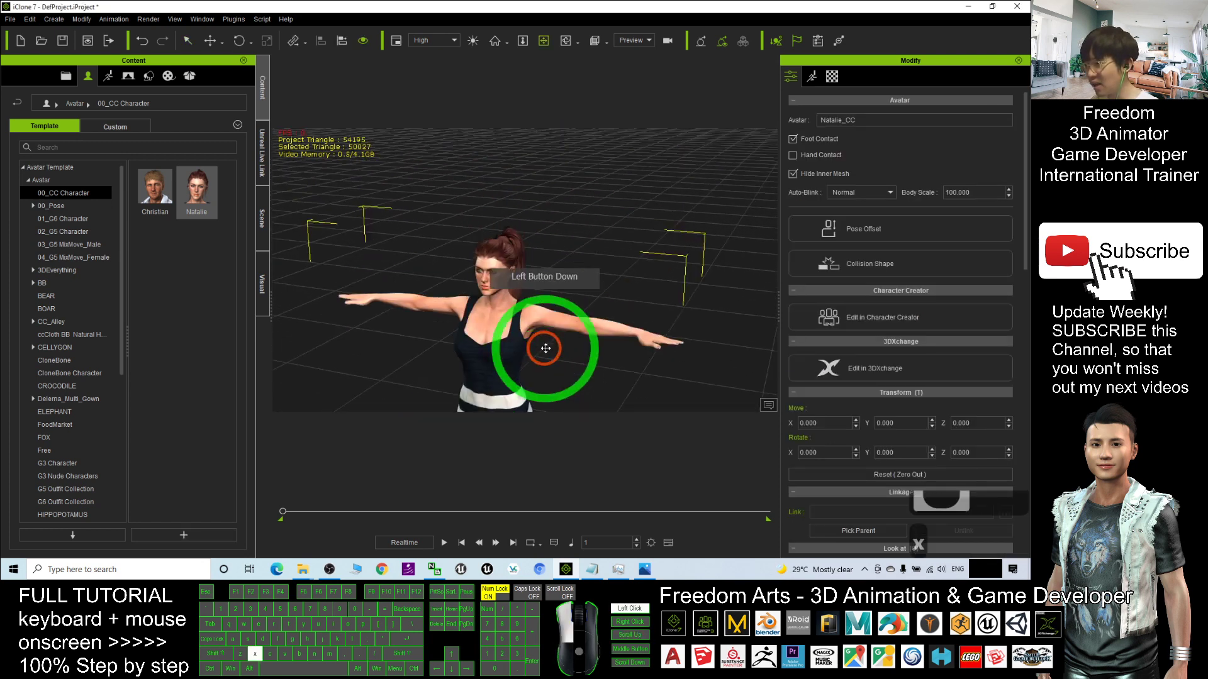
{"action": "scroll", "coordinate": [512, 261], "scroll_direction": "up", "scroll_amount": 5}
{"action": "scroll", "coordinate": [536, 342], "scroll_direction": "down", "scroll_amount": 2}
{"action": "right_click_drag", "start_coordinate": [536, 342], "coordinate": [576, 336]}
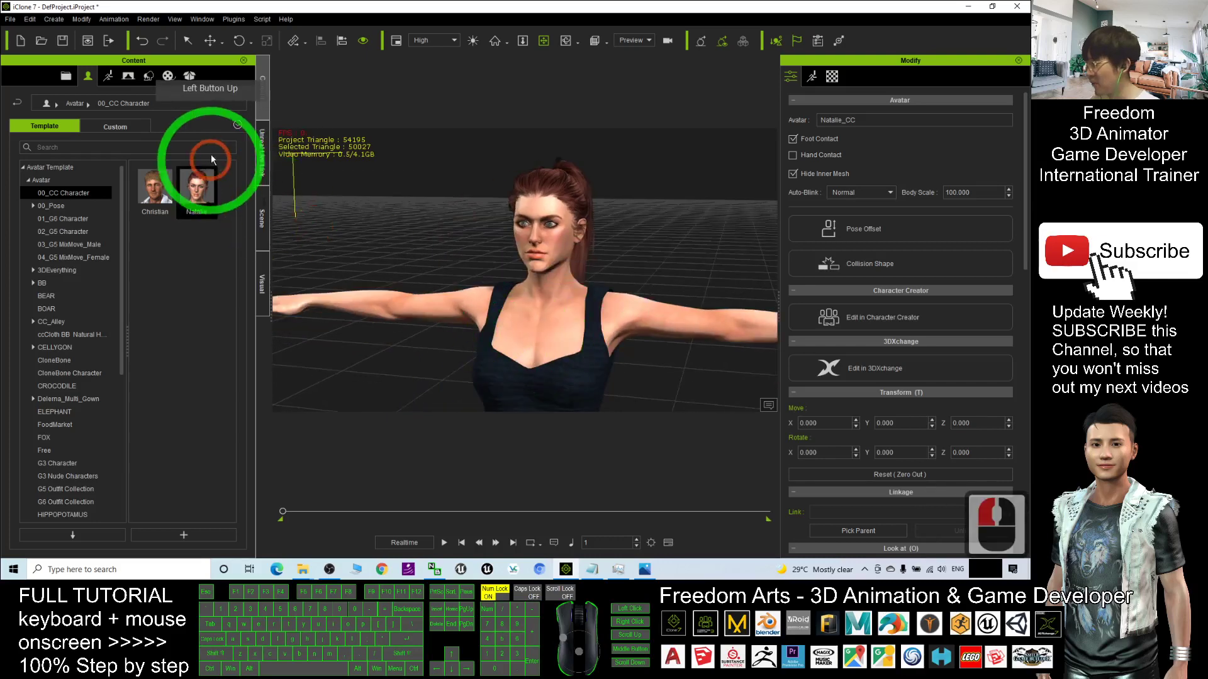
Step: Drag the saved item from Animation > Custom > MotionPlus onto Natalie and orbit around her
{"action": "left_click", "coordinate": [111, 78]}
{"action": "left_click", "coordinate": [113, 127]}
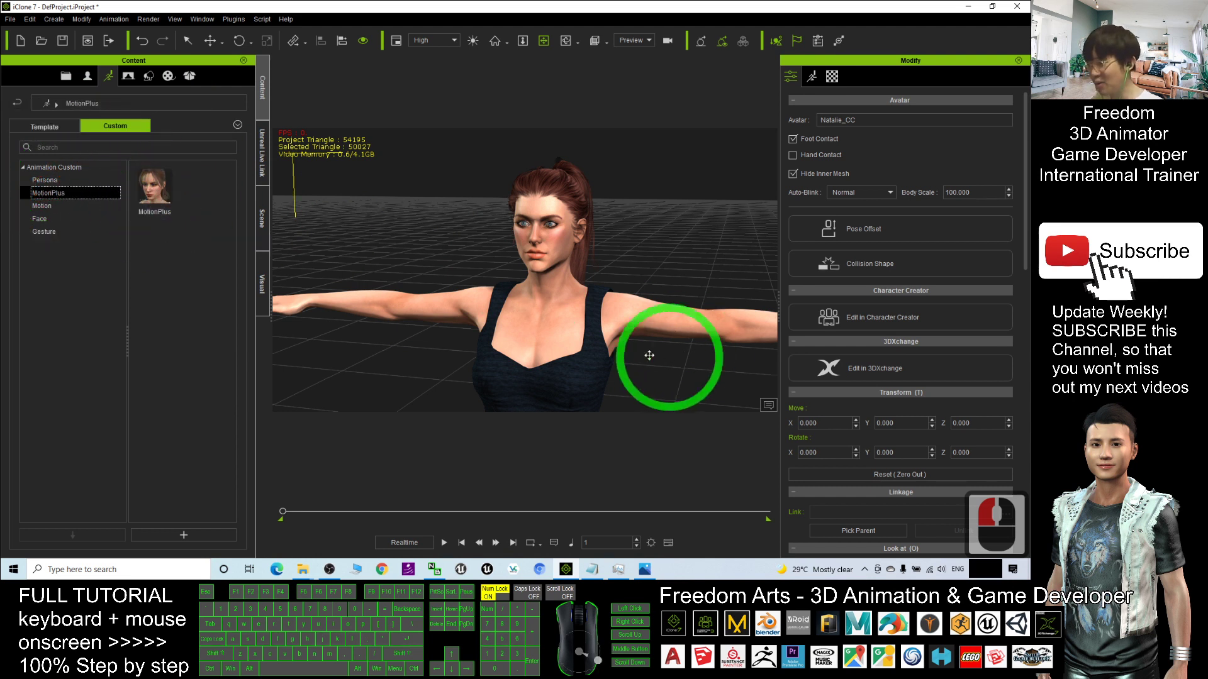
{"action": "left_click_drag", "start_coordinate": [155, 200], "coordinate": [601, 255]}
{"action": "left_click_drag", "start_coordinate": [175, 207], "coordinate": [564, 309]}
{"action": "scroll", "coordinate": [613, 296], "scroll_direction": "down", "scroll_amount": 6}
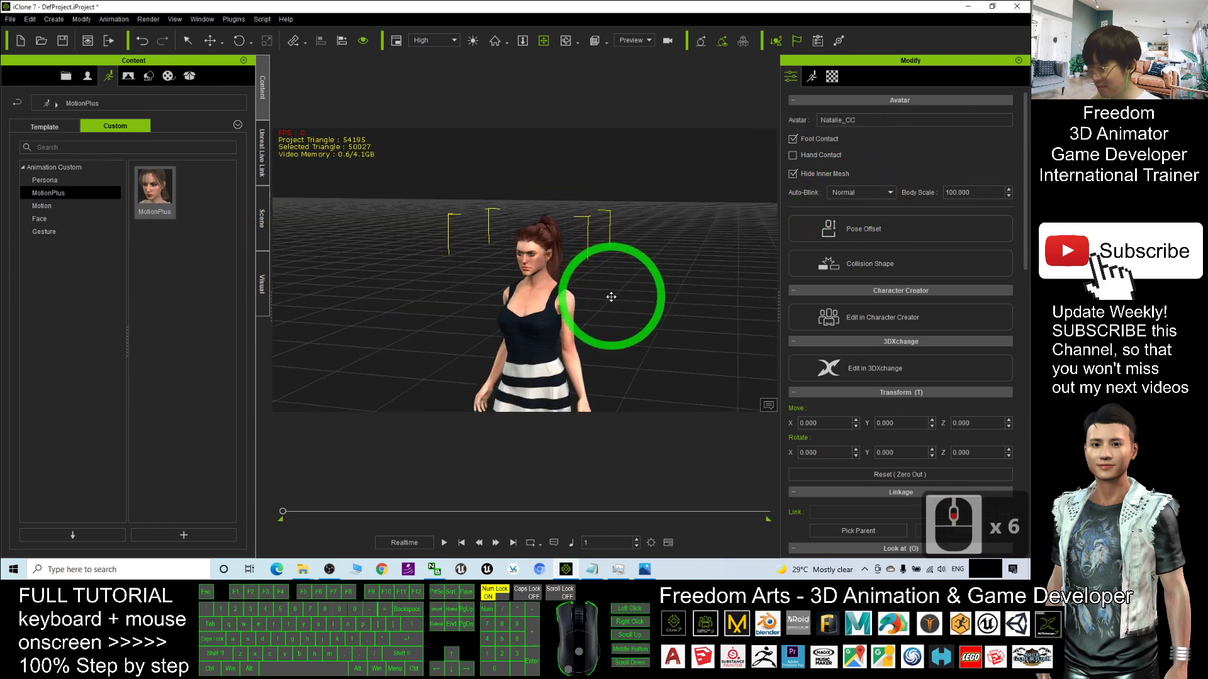
{"action": "left_click", "coordinate": [608, 271]}
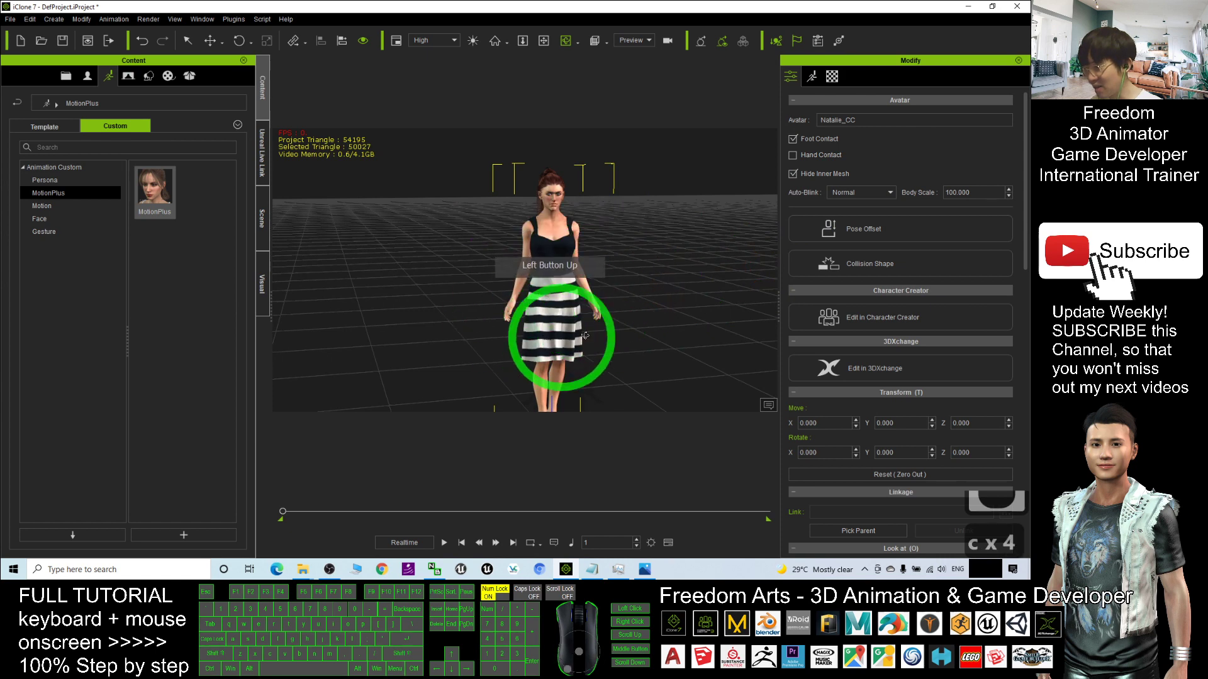
{"action": "scroll", "coordinate": [607, 293], "scroll_direction": "up", "scroll_amount": 5}
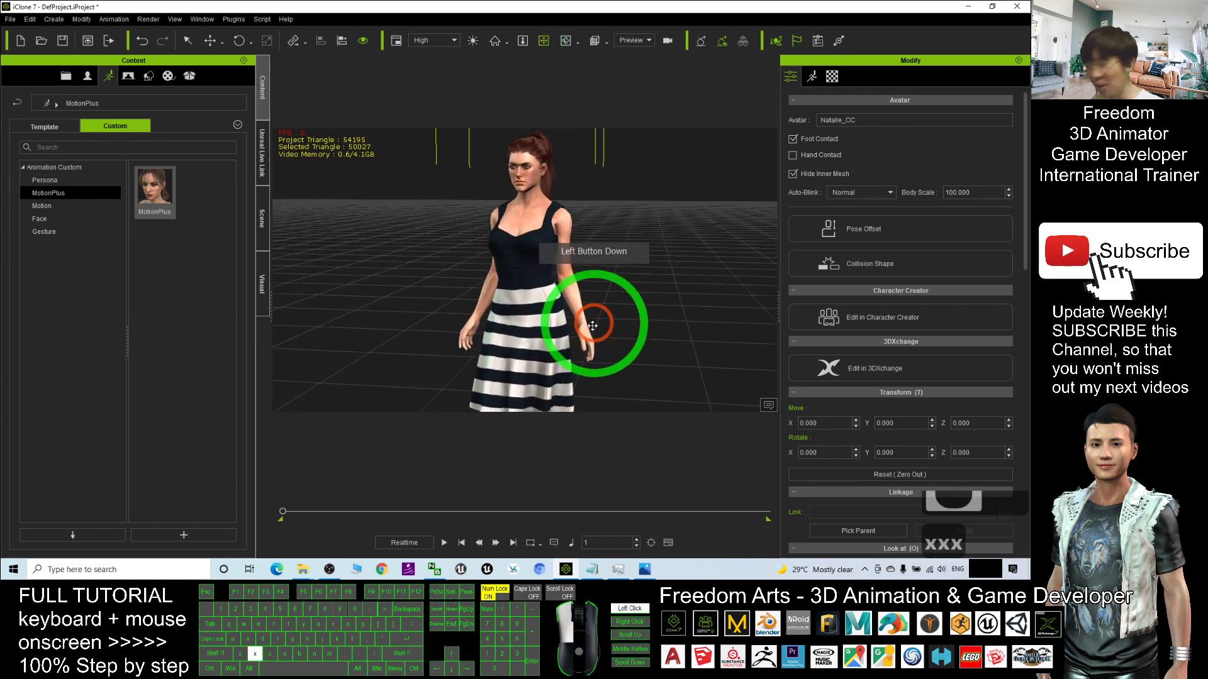
{"action": "right_click_drag", "start_coordinate": [605, 319], "coordinate": [343, 243]}
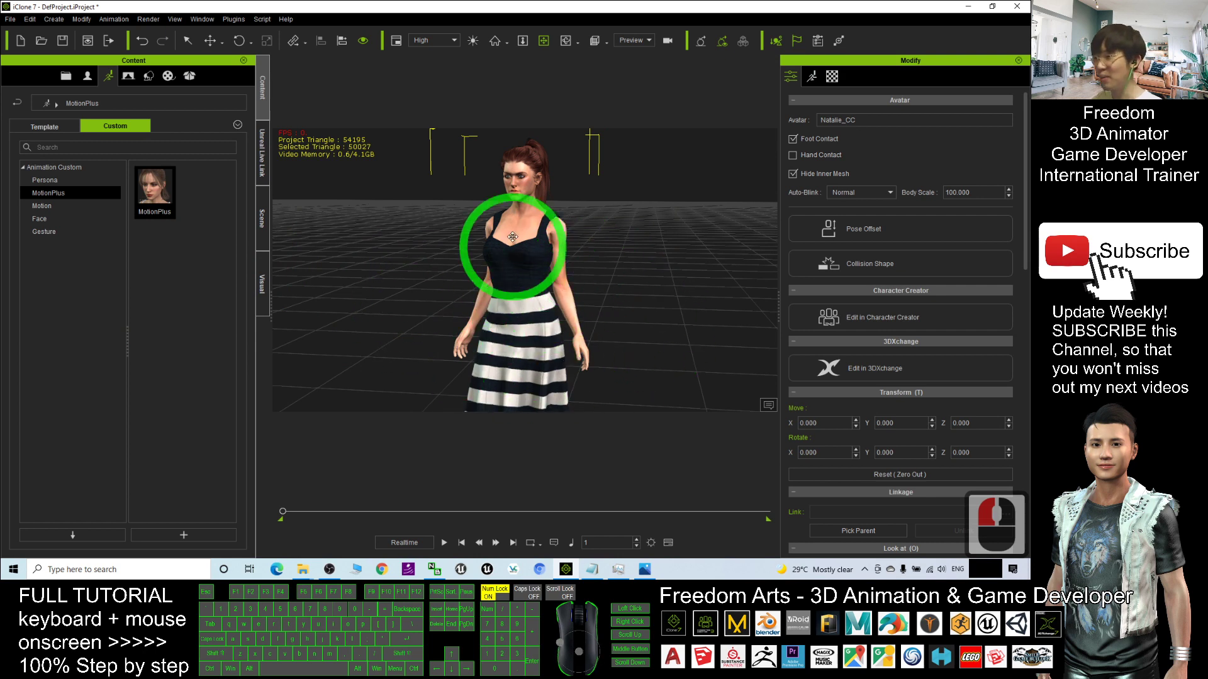
{"action": "scroll", "coordinate": [522, 190], "scroll_direction": "up", "scroll_amount": 4}
{"action": "scroll", "coordinate": [456, 272], "scroll_direction": "up", "scroll_amount": 2}
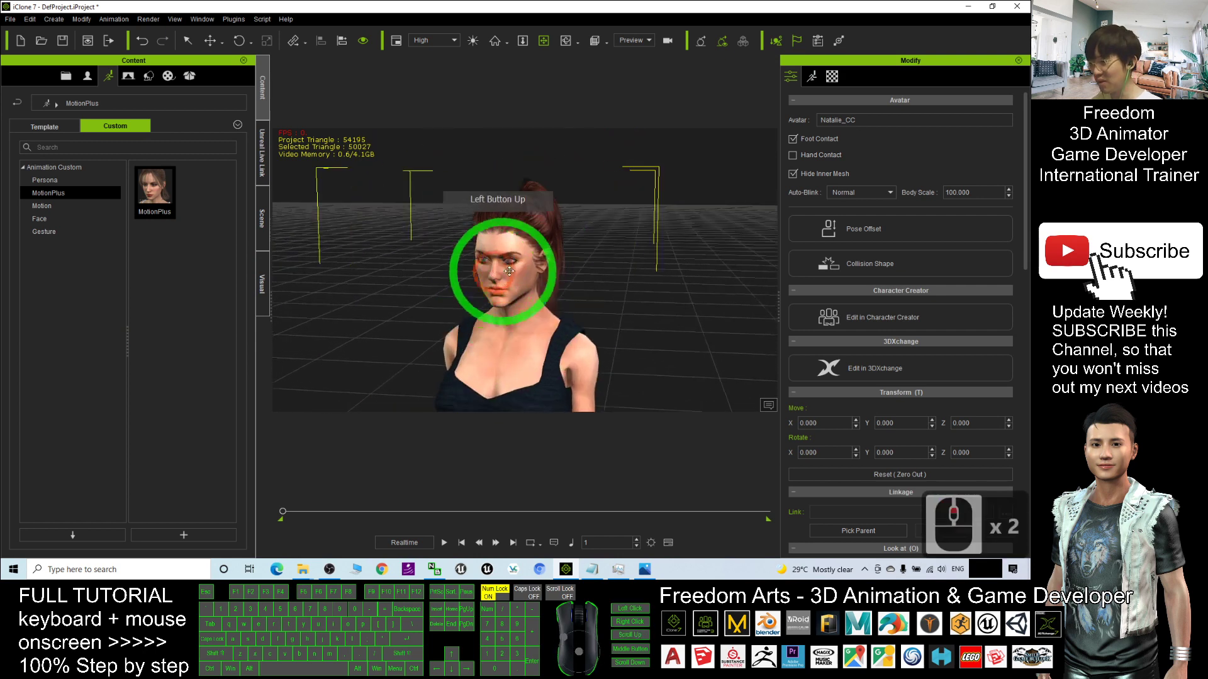
{"action": "scroll", "coordinate": [495, 280], "scroll_direction": "down", "scroll_amount": 3}
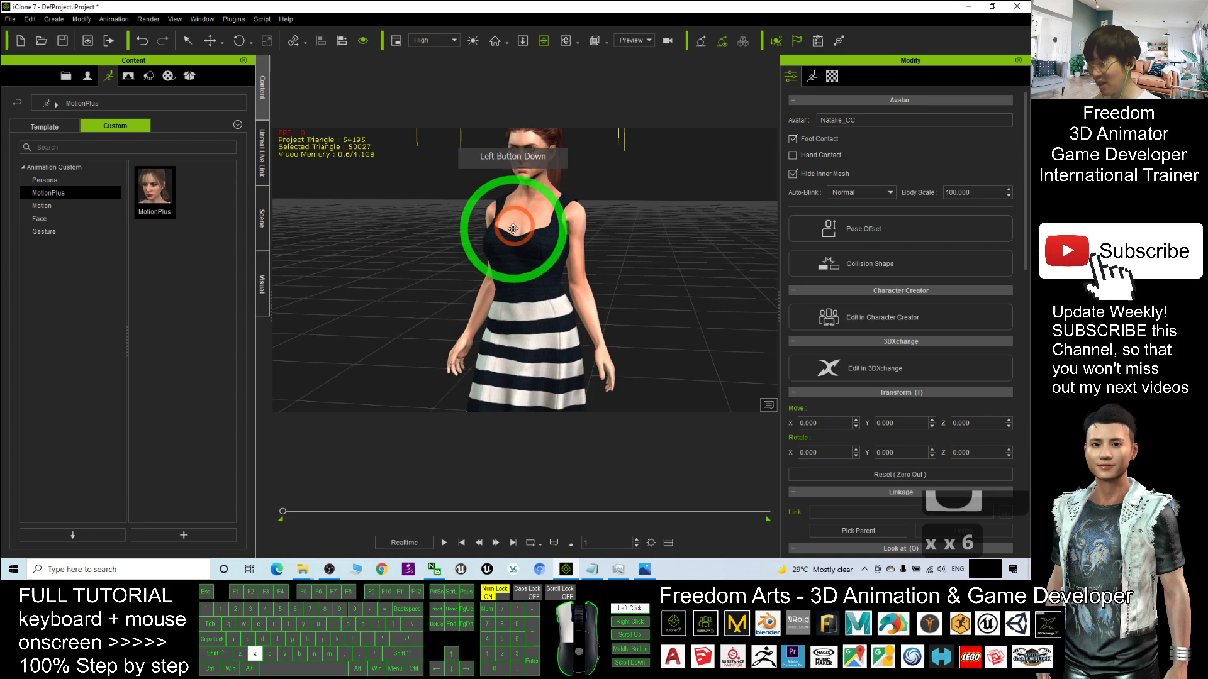
Step: Play Natalie's animation, stop it, replay it from the start, then pause
{"action": "left_click", "coordinate": [443, 543]}
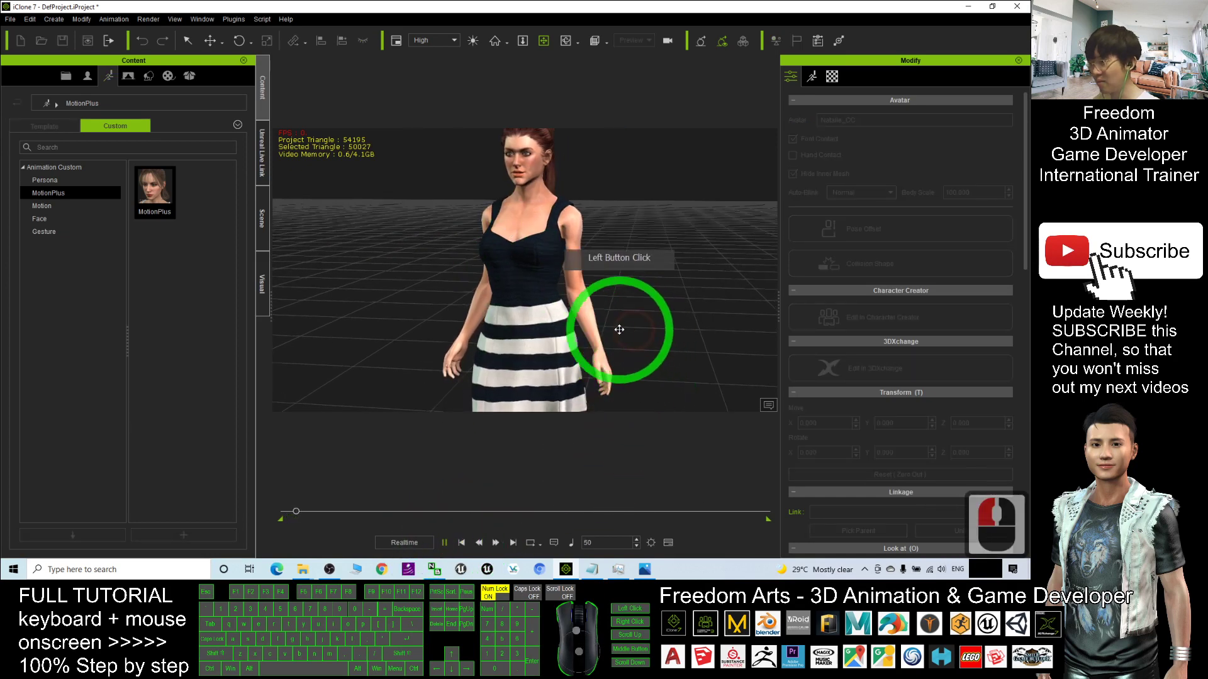
{"action": "left_click", "coordinate": [586, 316]}
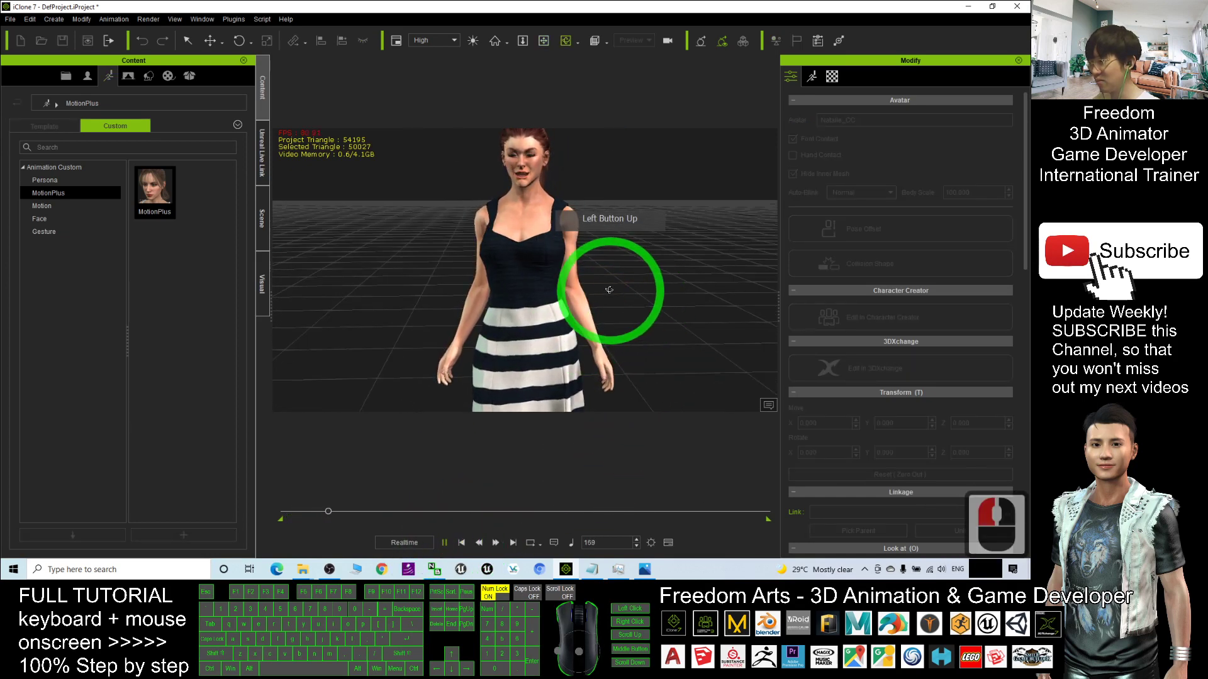
{"action": "left_click", "coordinate": [643, 286]}
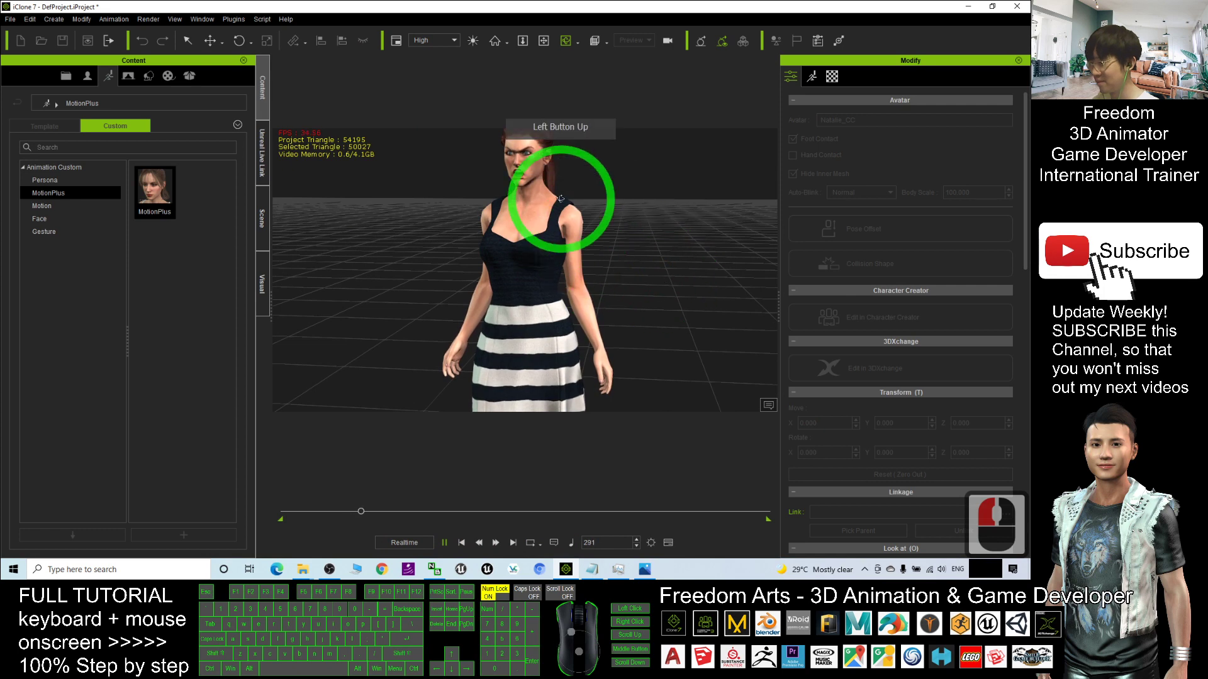
{"action": "left_click", "coordinate": [445, 542]}
{"action": "left_click", "coordinate": [445, 543]}
{"action": "left_click", "coordinate": [595, 303]}
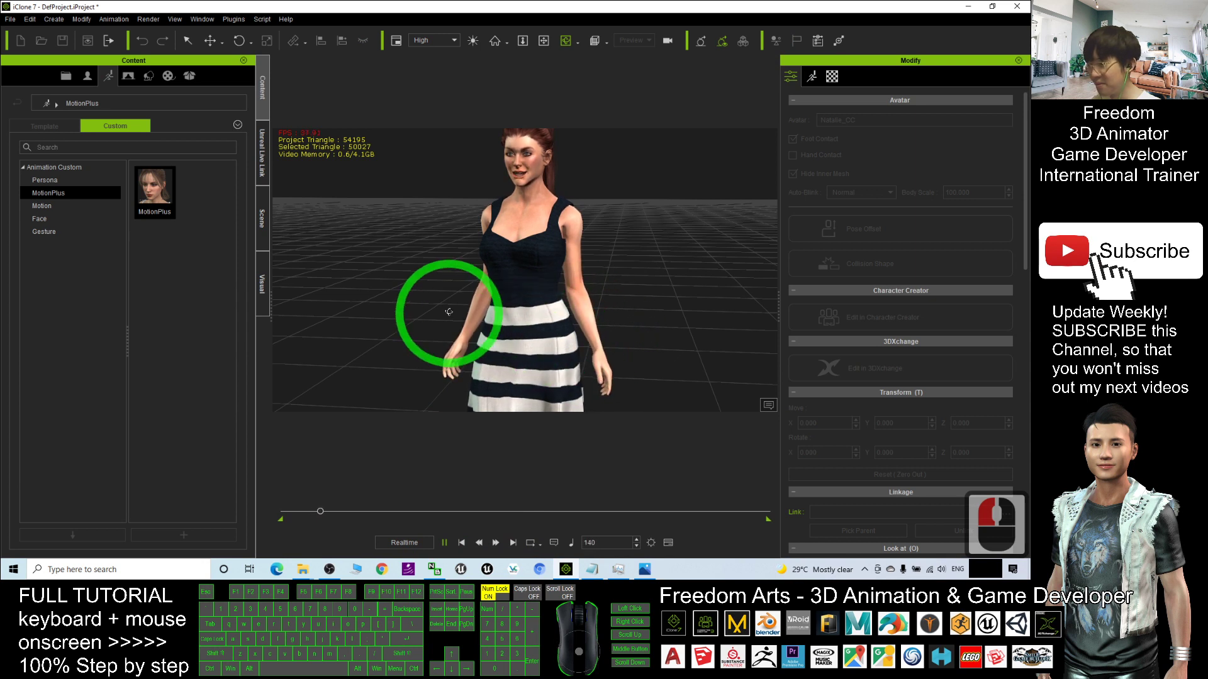
{"action": "left_click", "coordinate": [447, 545]}
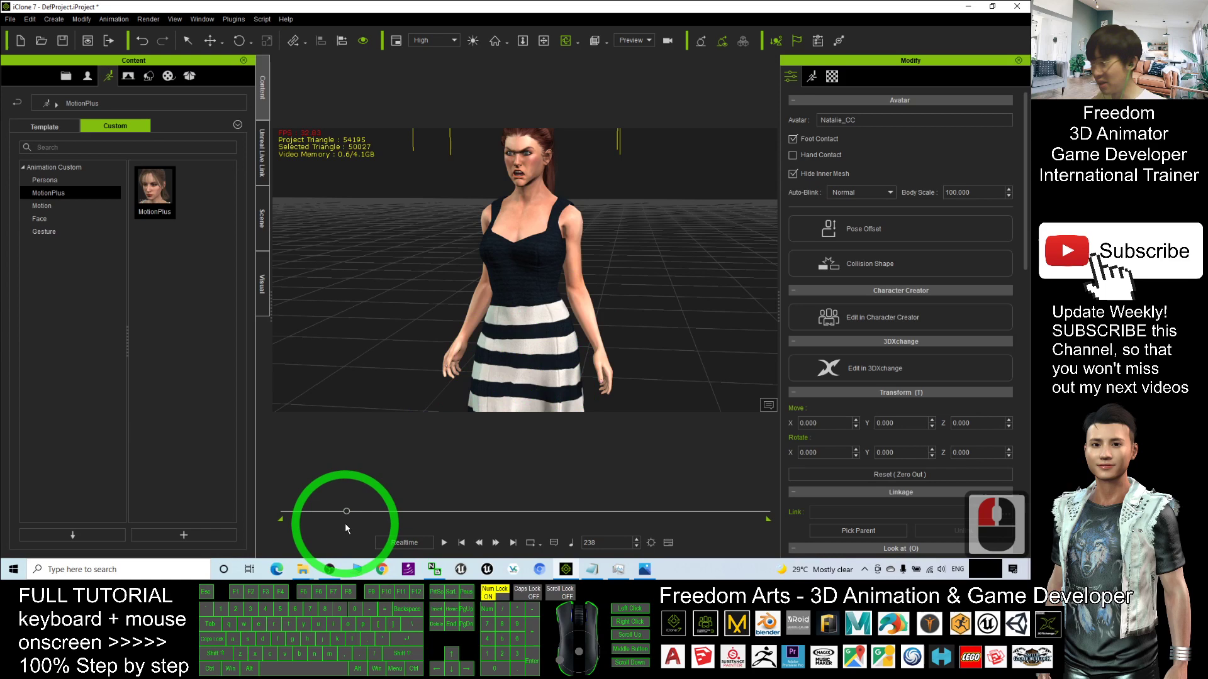
Step: Rewind to frame 1, frame Natalie's face close up, then play and stop the animation
{"action": "left_click_drag", "start_coordinate": [347, 514], "coordinate": [230, 512]}
{"action": "scroll", "coordinate": [575, 165], "scroll_direction": "up", "scroll_amount": 7}
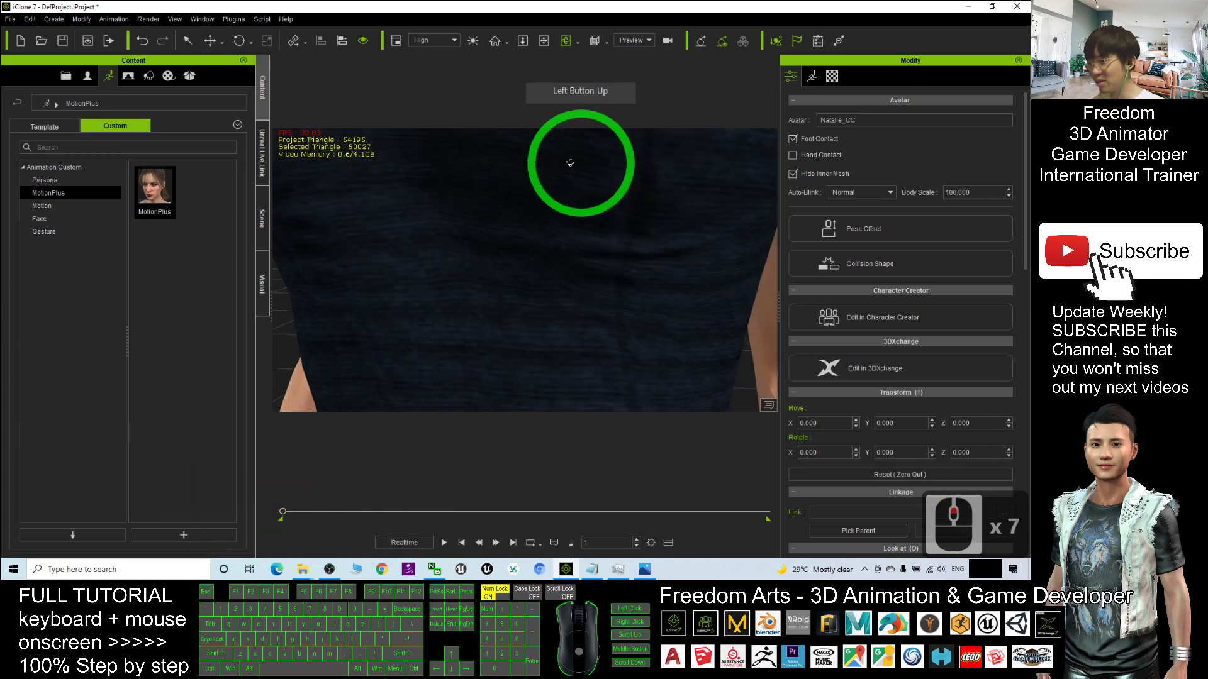
{"action": "left_click_drag", "start_coordinate": [550, 176], "coordinate": [554, 261]}
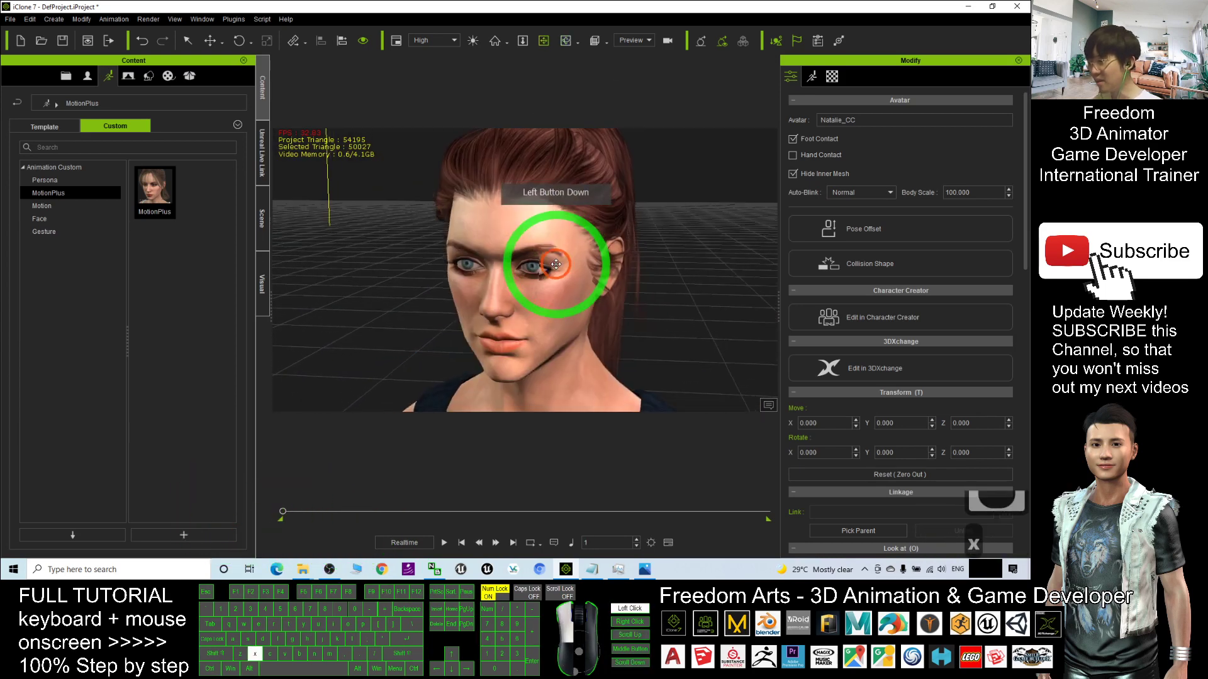
{"action": "scroll", "coordinate": [566, 265], "scroll_direction": "down", "scroll_amount": 6}
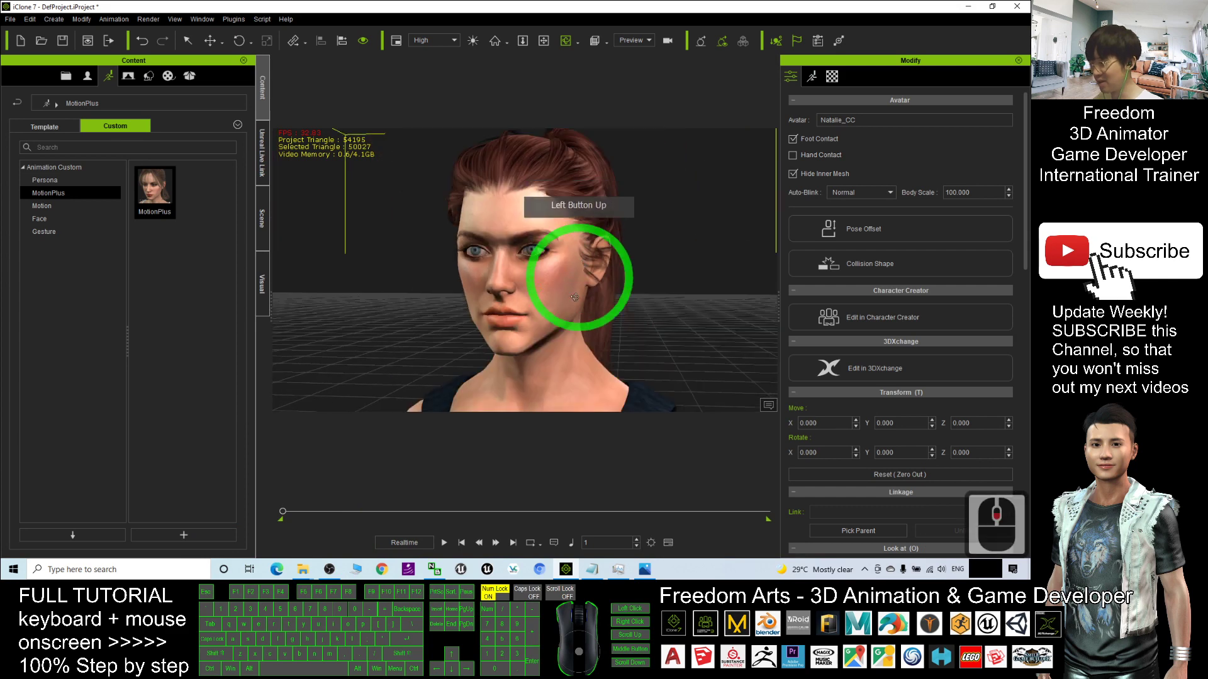
{"action": "left_click", "coordinate": [443, 542]}
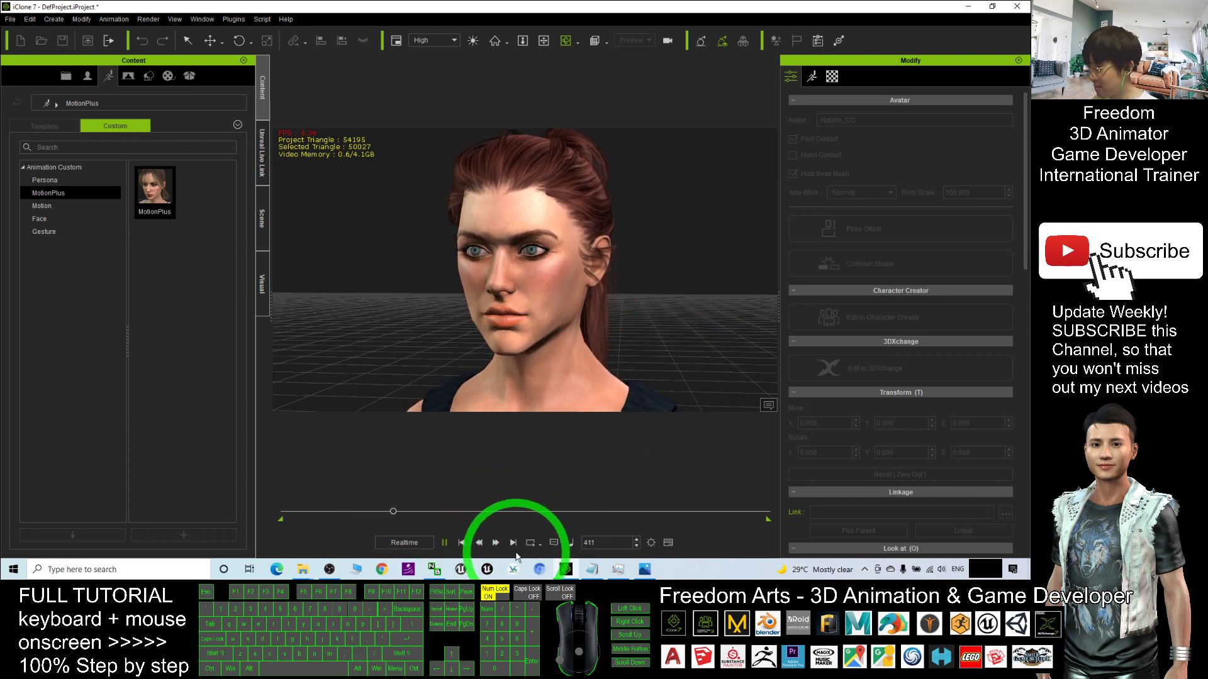
{"action": "left_click", "coordinate": [461, 543]}
{"action": "left_click", "coordinate": [494, 197]}
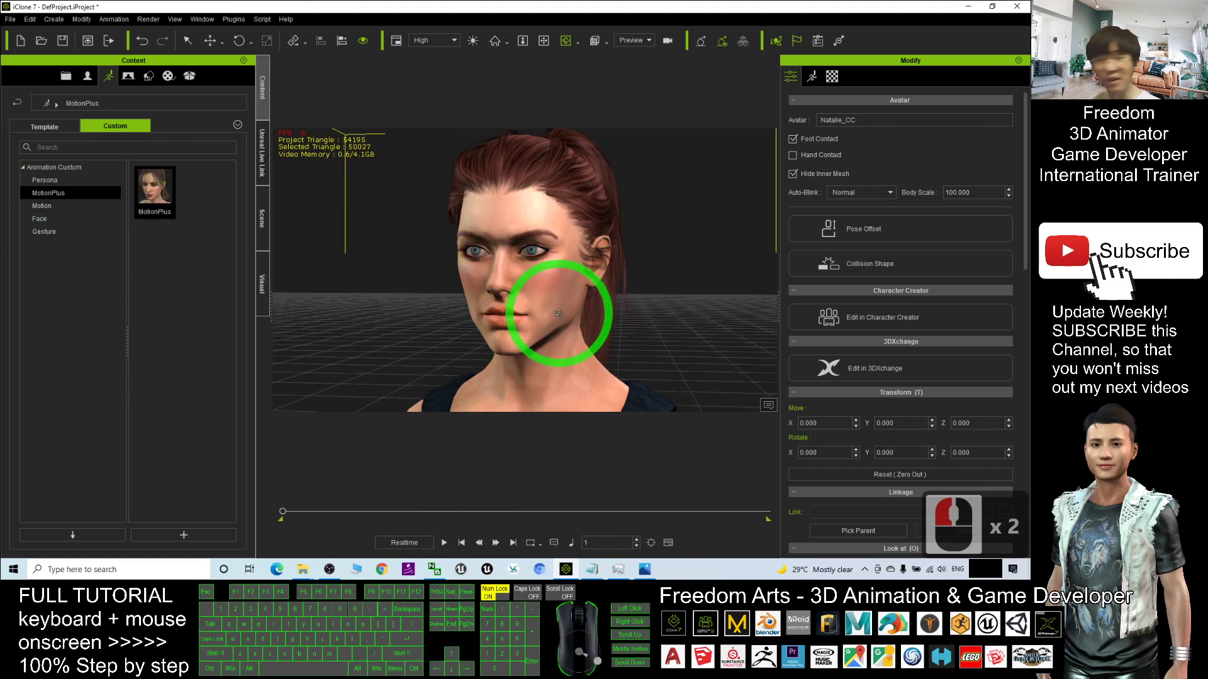
{"action": "scroll", "coordinate": [603, 311], "scroll_direction": "down", "scroll_amount": 3}
{"action": "key", "text": "x"}
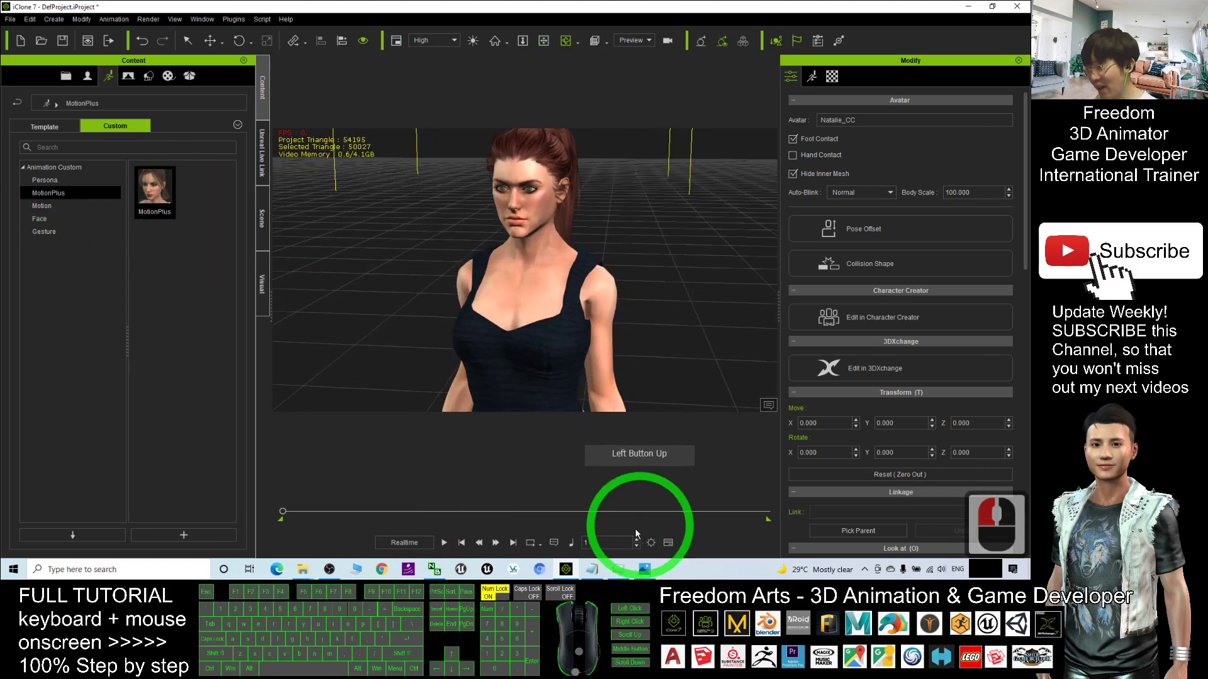
Step: Switch to the Photos viewer showing the Save & Reuse cover.jpg image
{"action": "left_click", "coordinate": [644, 569]}
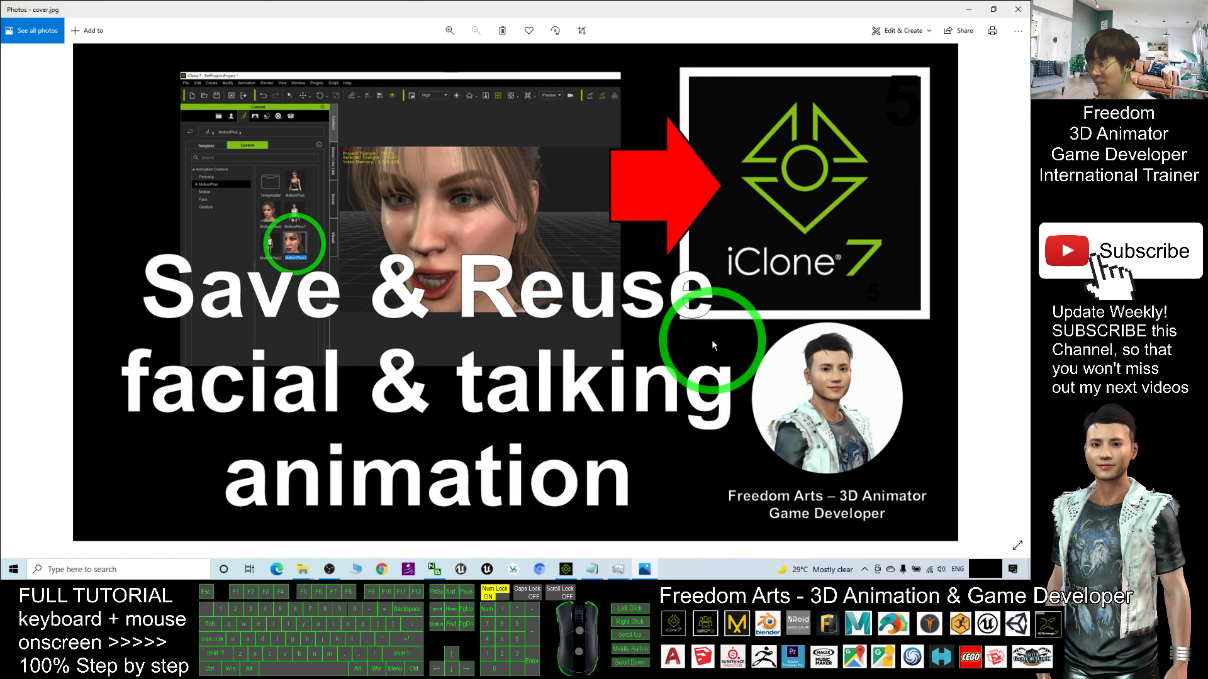
{"action": "left_click", "coordinate": [567, 569]}
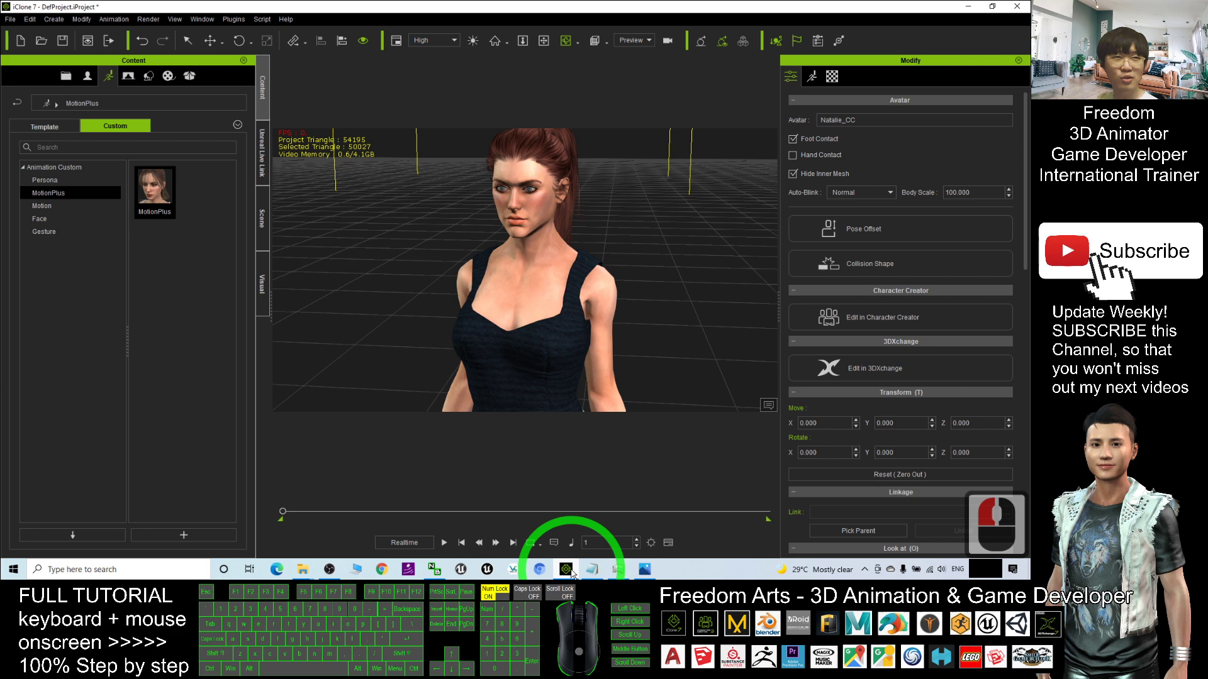
{"action": "left_click", "coordinate": [568, 570]}
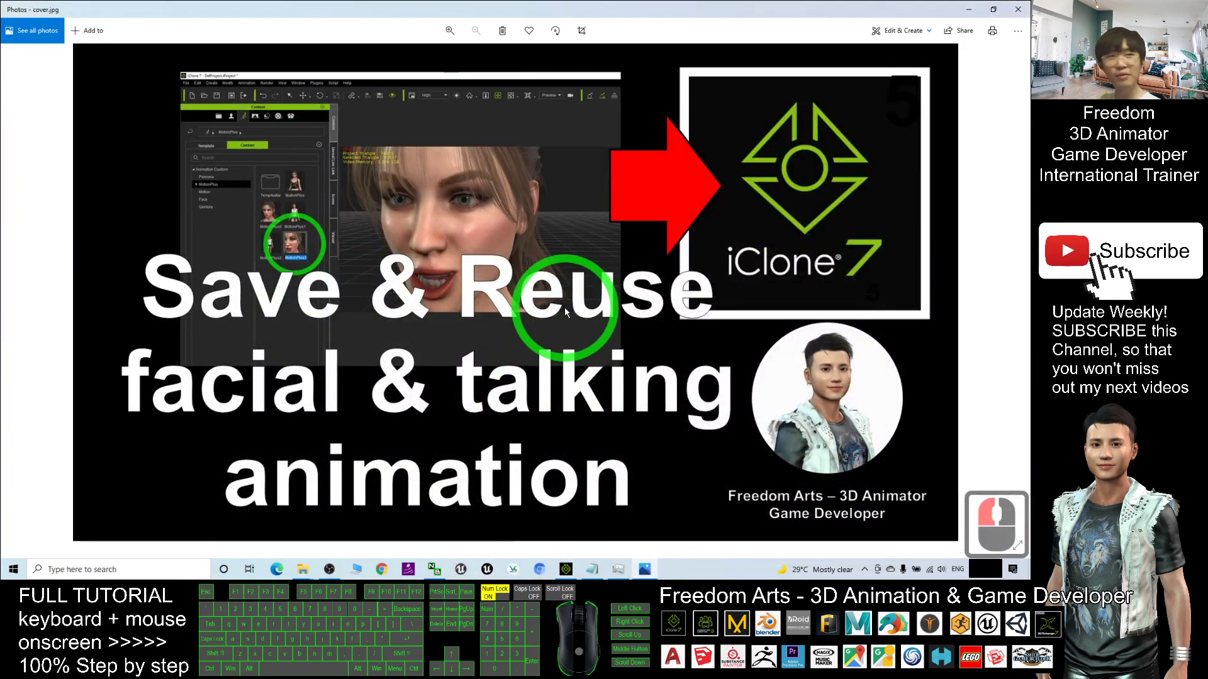